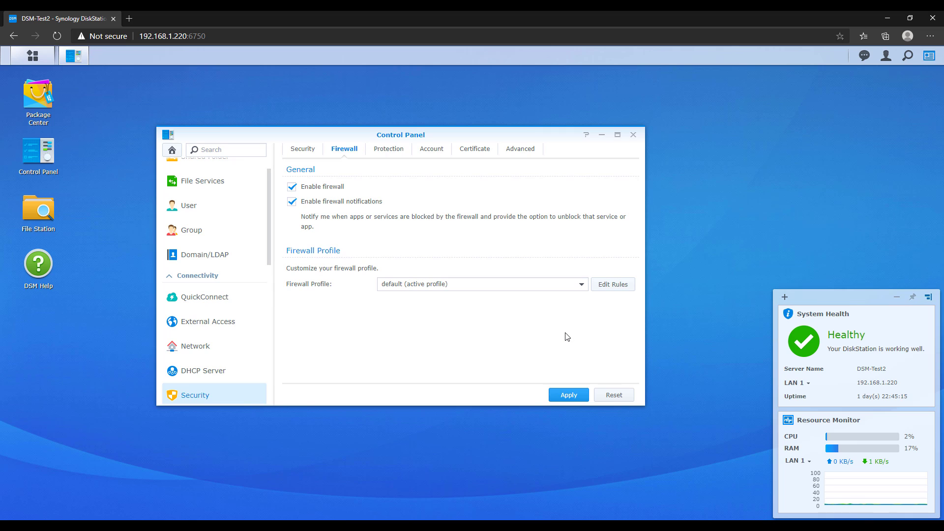
# Add an allow rule for the built-in Management UI applications on ports 6750 and 6751 to the default firewall profile, and save it.
pyautogui.click(600, 288)
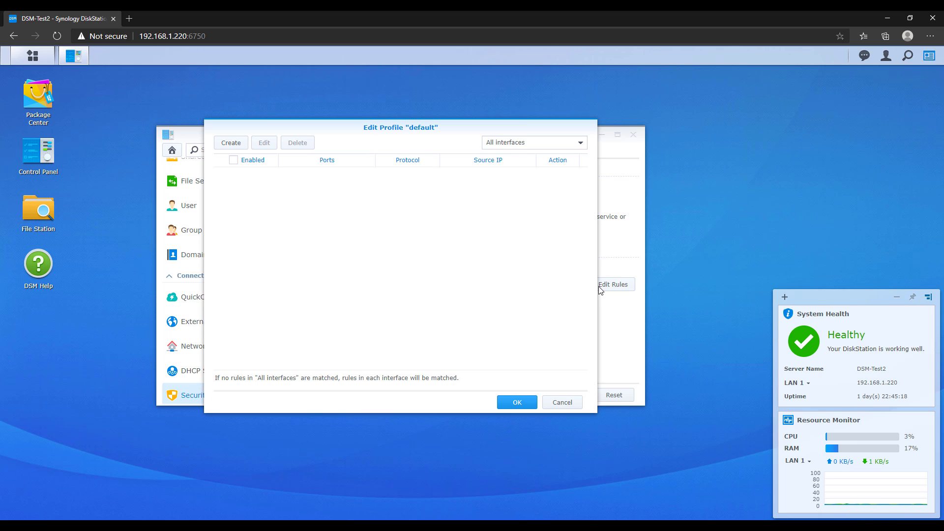
pyautogui.click(245, 145)
pyautogui.click(306, 201)
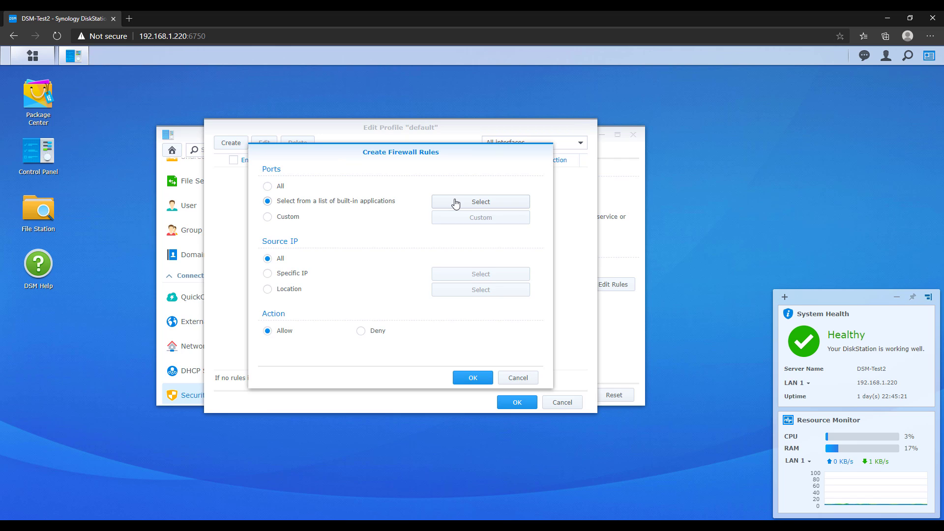
pyautogui.click(456, 202)
pyautogui.click(283, 308)
pyautogui.click(283, 322)
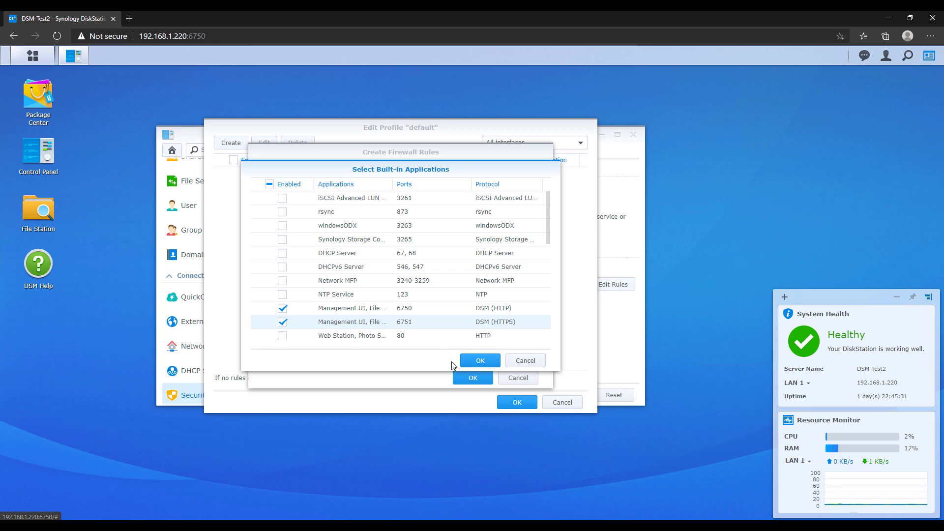
pyautogui.click(475, 364)
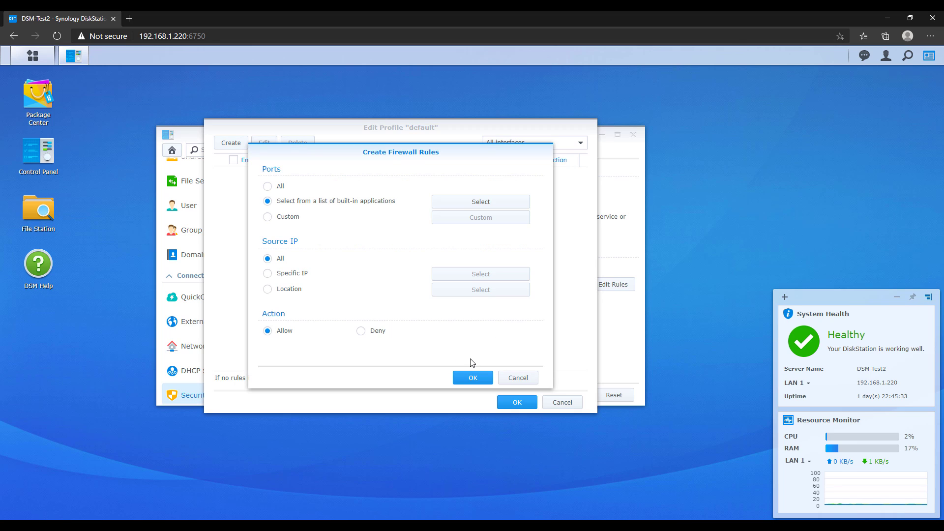
pyautogui.click(462, 377)
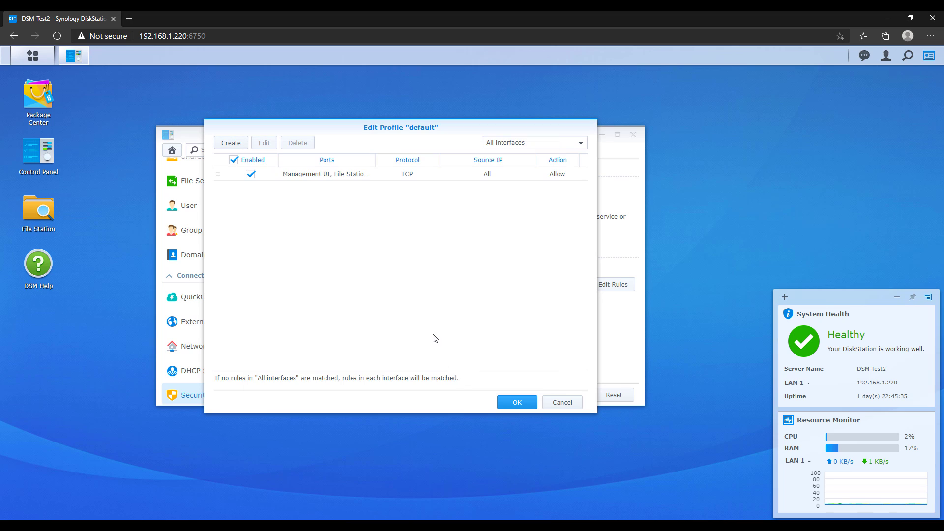
pyautogui.click(514, 404)
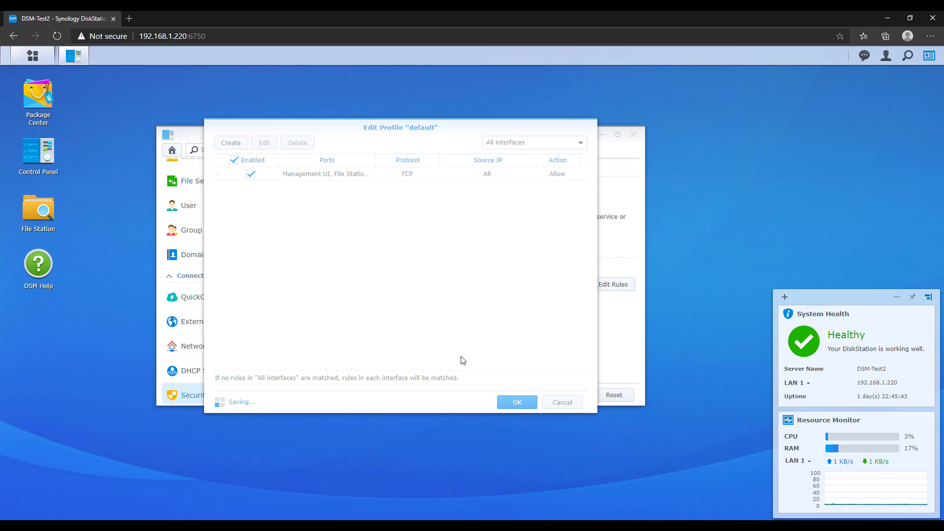
pyautogui.click(401, 281)
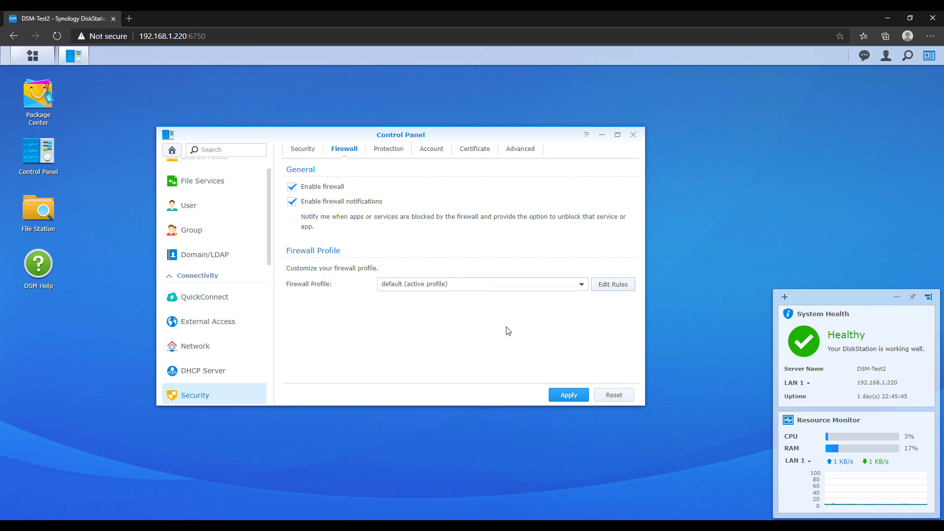
# Create a new firewall profile named A.
pyautogui.click(582, 288)
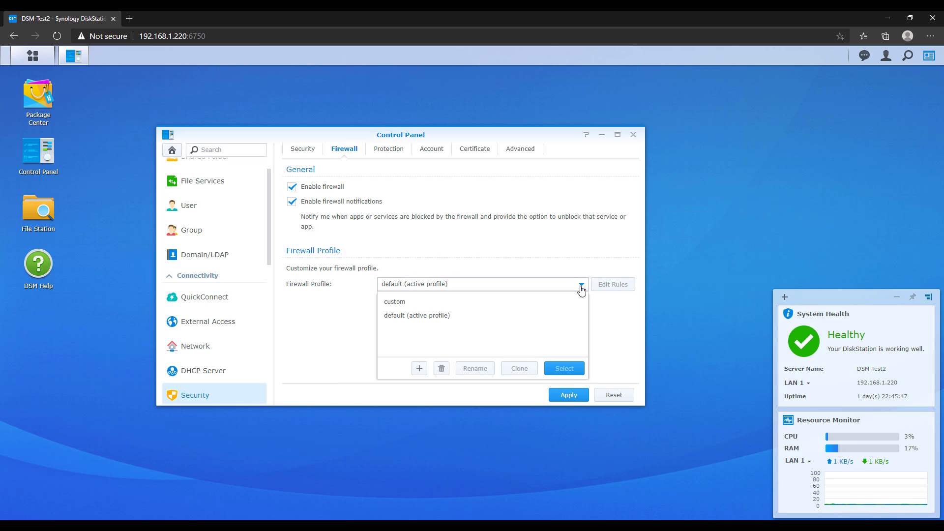
pyautogui.click(419, 368)
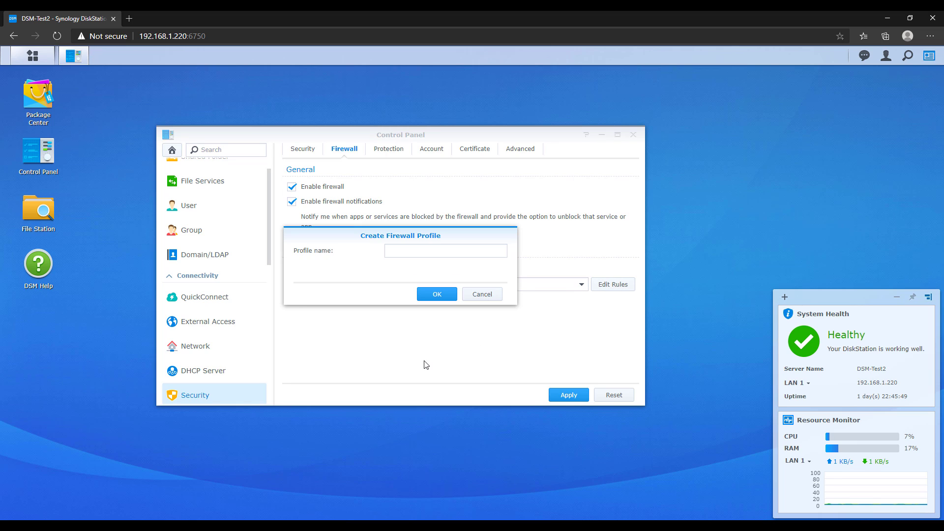
pyautogui.click(414, 252)
pyautogui.click(440, 291)
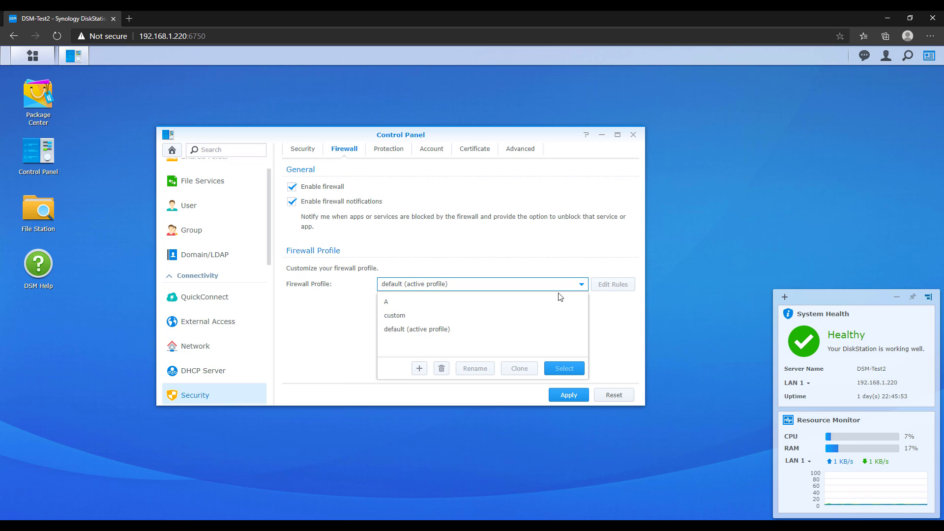
# Create another firewall profile named B.
pyautogui.click(419, 368)
pyautogui.click(416, 252)
pyautogui.write('B')
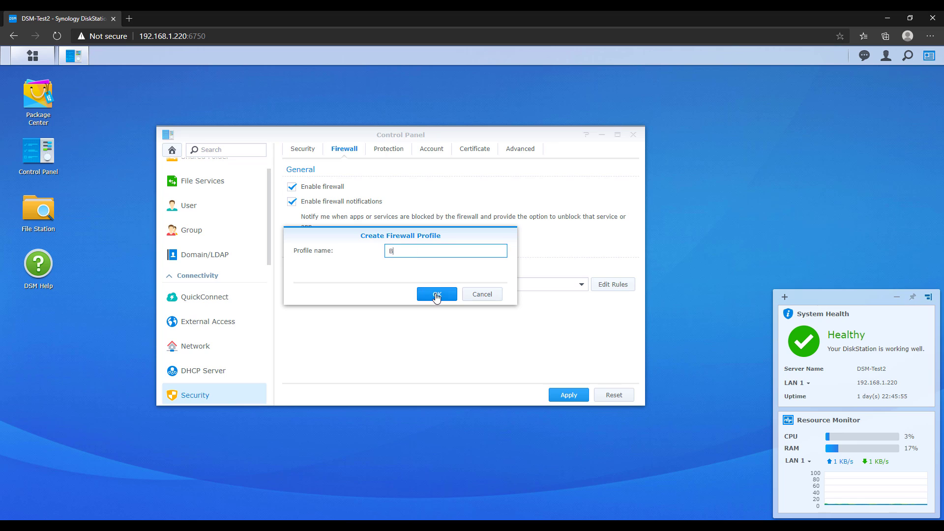
pyautogui.click(437, 294)
# Switch the selected firewall profile to A and B, and return it to default.
pyautogui.click(499, 291)
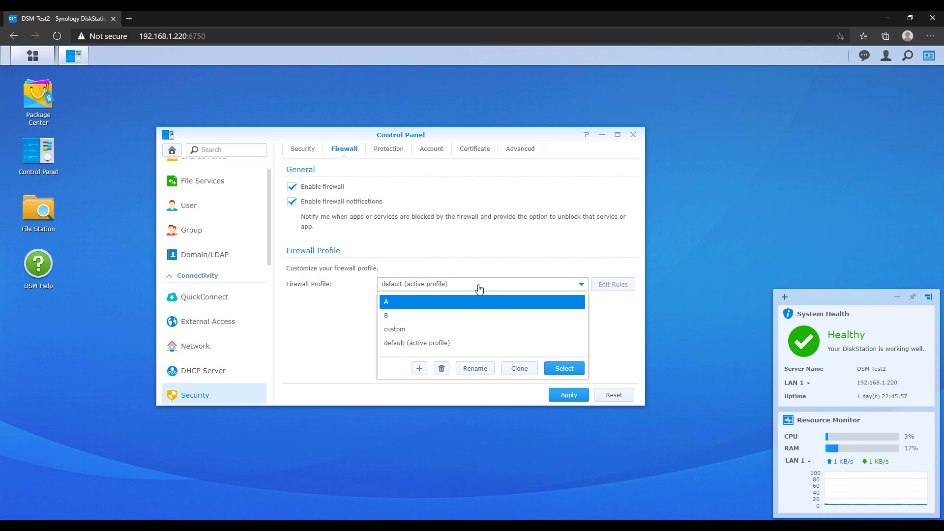
pyautogui.click(565, 368)
pyautogui.click(472, 290)
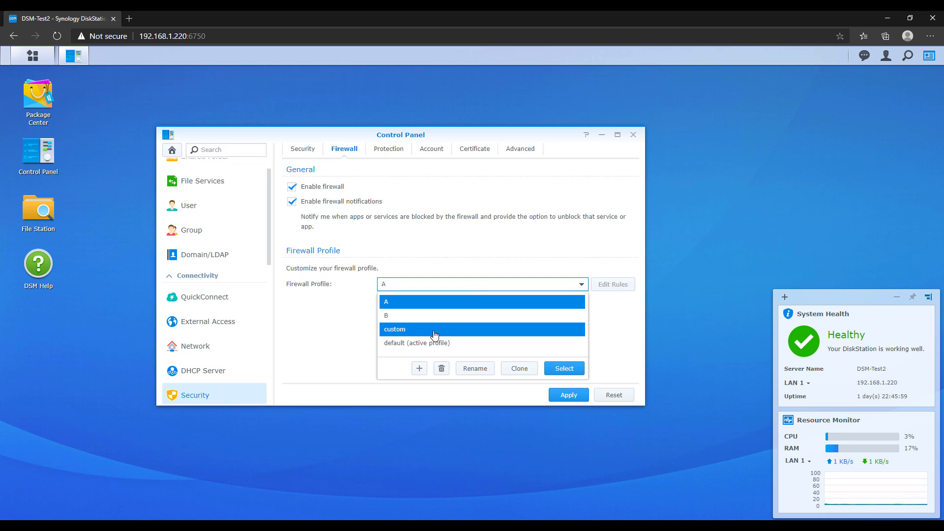
pyautogui.click(468, 315)
pyautogui.click(565, 368)
pyautogui.click(469, 291)
pyautogui.click(452, 342)
pyautogui.click(564, 368)
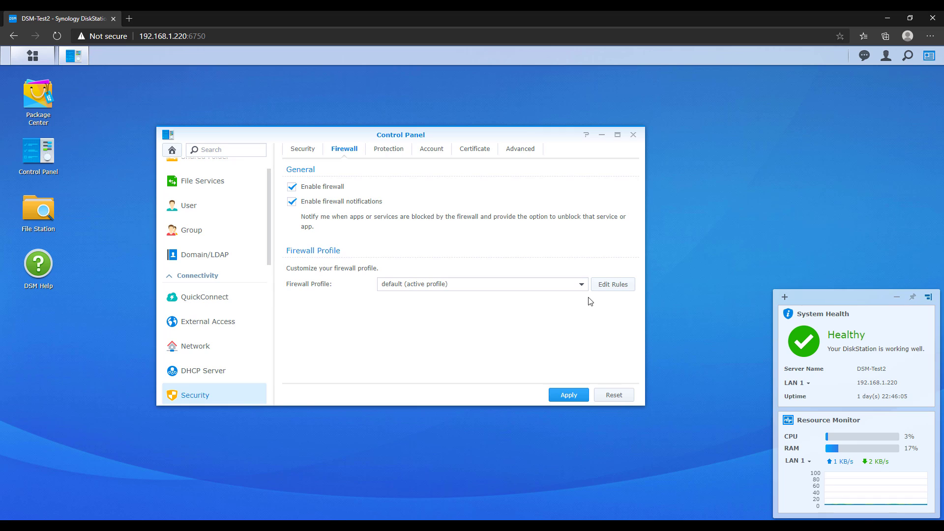
# Add a rule to the default profile that denies all ports from all source IPs.
pyautogui.click(606, 292)
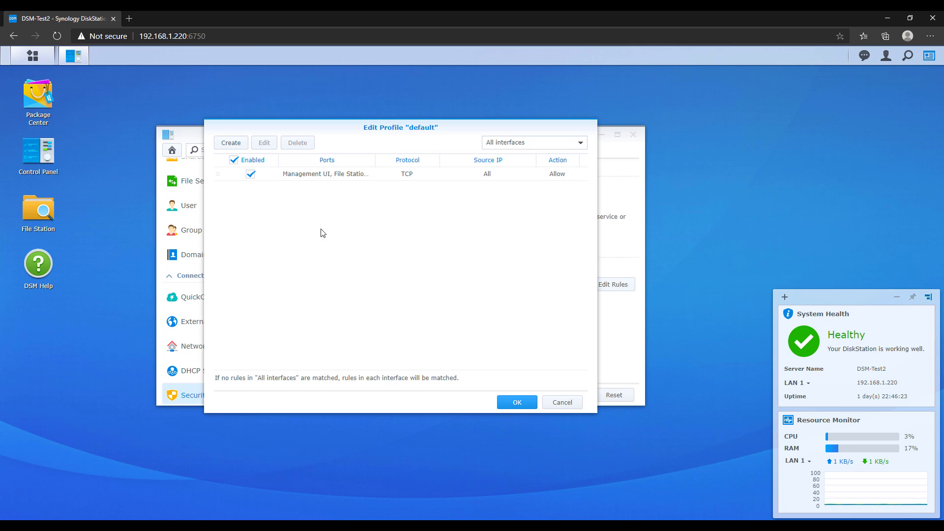
pyautogui.click(235, 145)
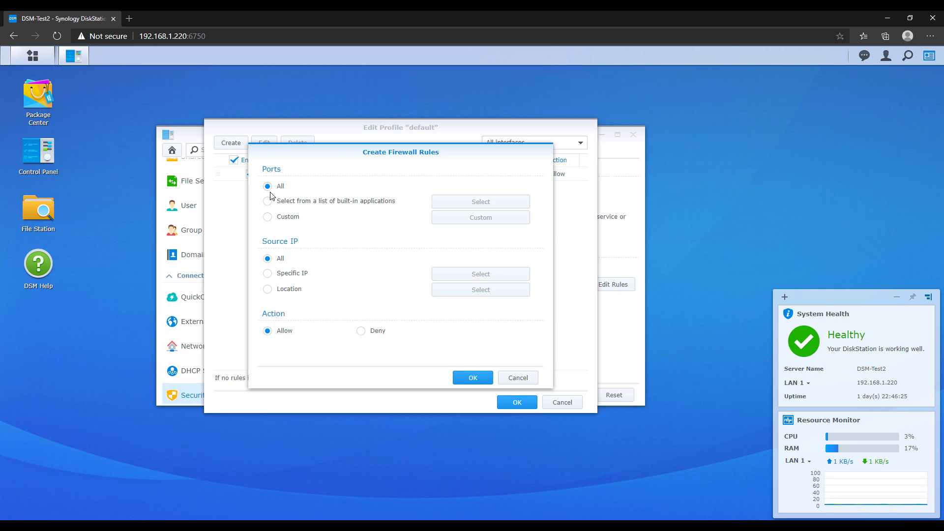
pyautogui.click(362, 331)
pyautogui.click(459, 372)
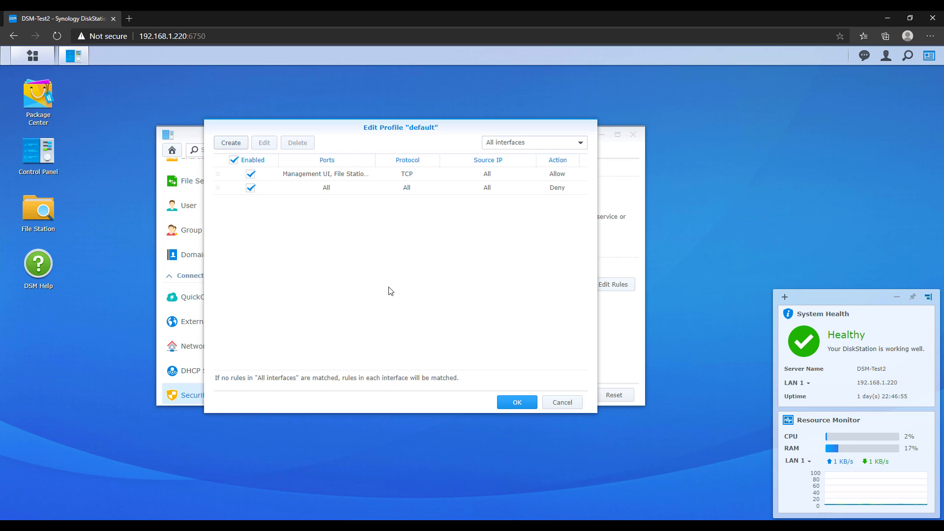
# Extend the Management UI allow rule with iSCSI Advanced LUN, rsync, windowsODX, DHCP Server, DHCPv6 Server and Network MFP.
pyautogui.click(310, 178)
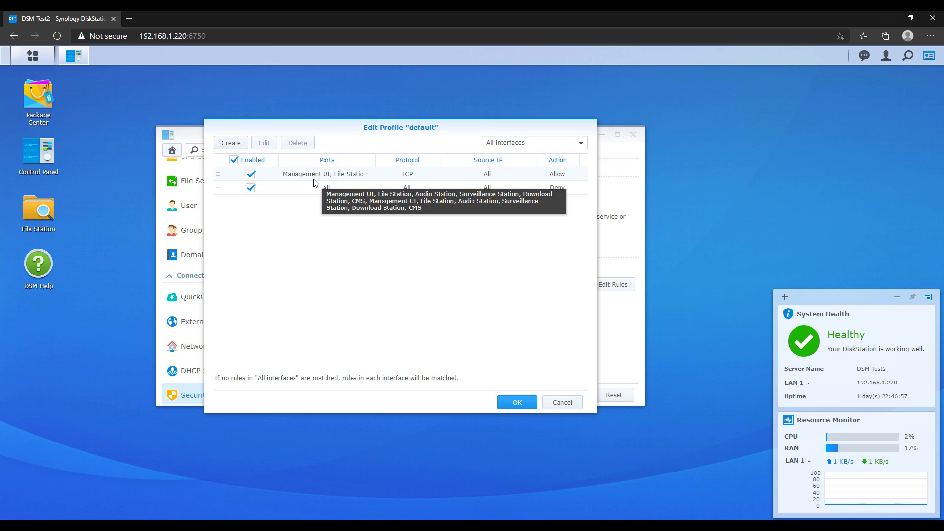
pyautogui.click(276, 147)
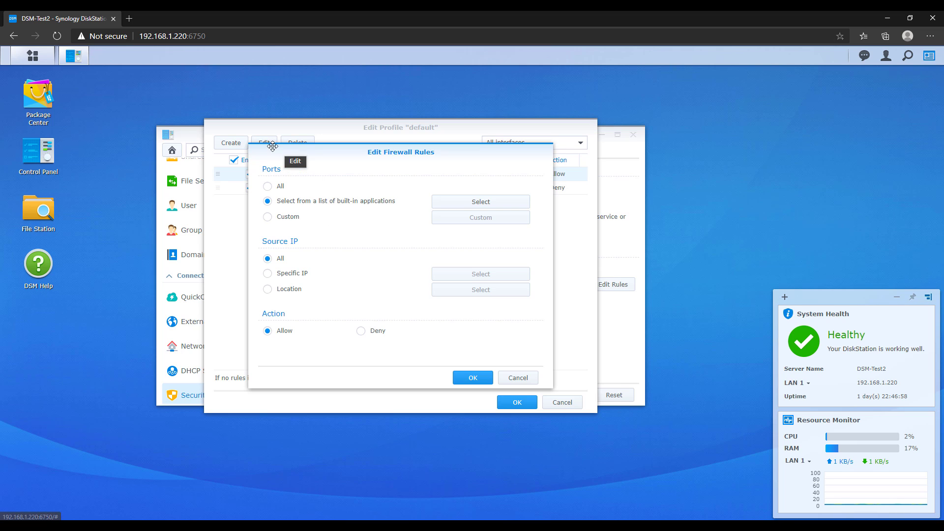
pyautogui.click(437, 205)
pyautogui.click(282, 280)
pyautogui.click(282, 267)
pyautogui.click(282, 253)
pyautogui.click(283, 226)
pyautogui.click(282, 211)
pyautogui.click(283, 197)
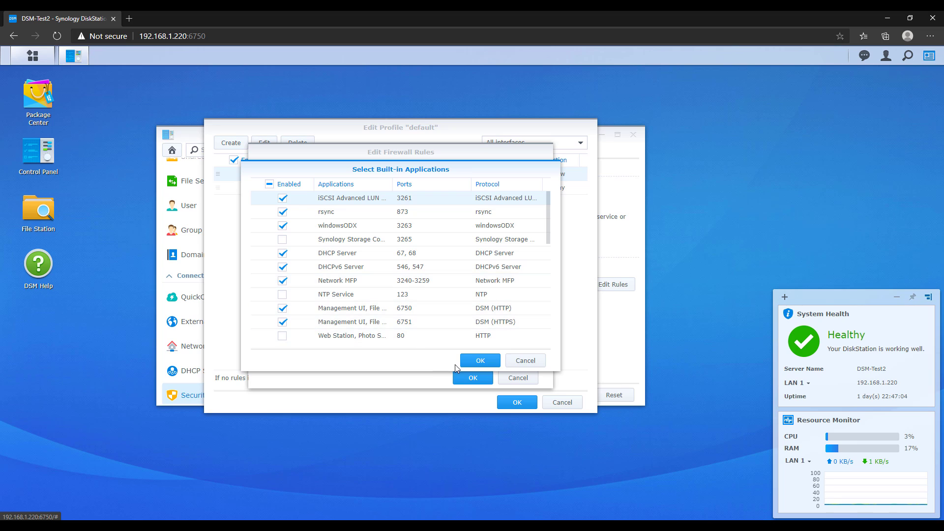
pyautogui.click(471, 365)
pyautogui.click(472, 377)
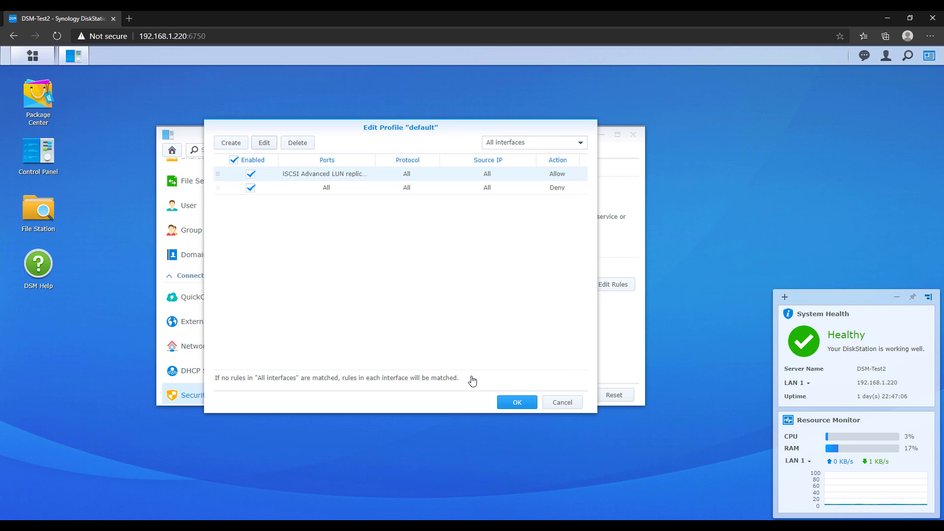
# Remove the six added applications from the allow rule, keeping only the Management UI entries on ports 6750 and 6751.
pyautogui.click(262, 147)
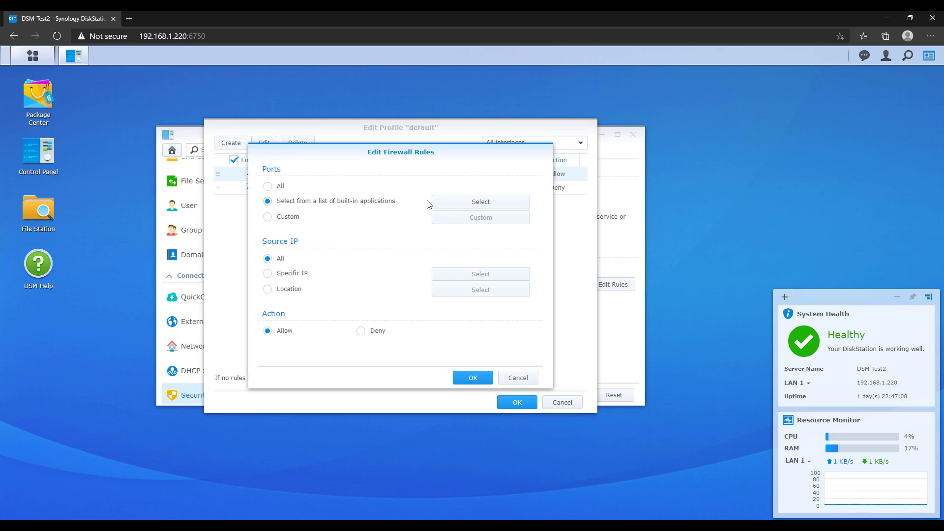
pyautogui.click(439, 210)
pyautogui.click(282, 281)
pyautogui.click(282, 267)
pyautogui.click(282, 253)
pyautogui.click(283, 226)
pyautogui.click(283, 212)
pyautogui.click(282, 198)
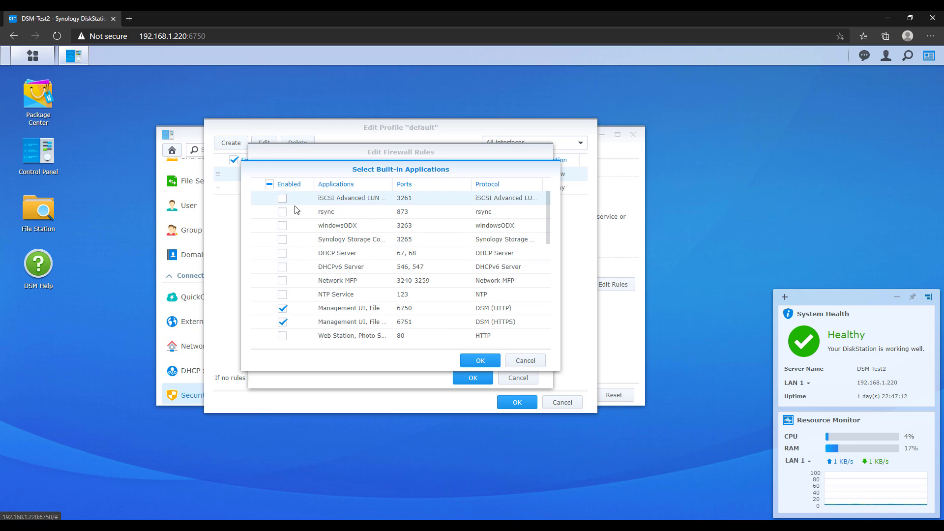
pyautogui.click(477, 362)
pyautogui.click(473, 378)
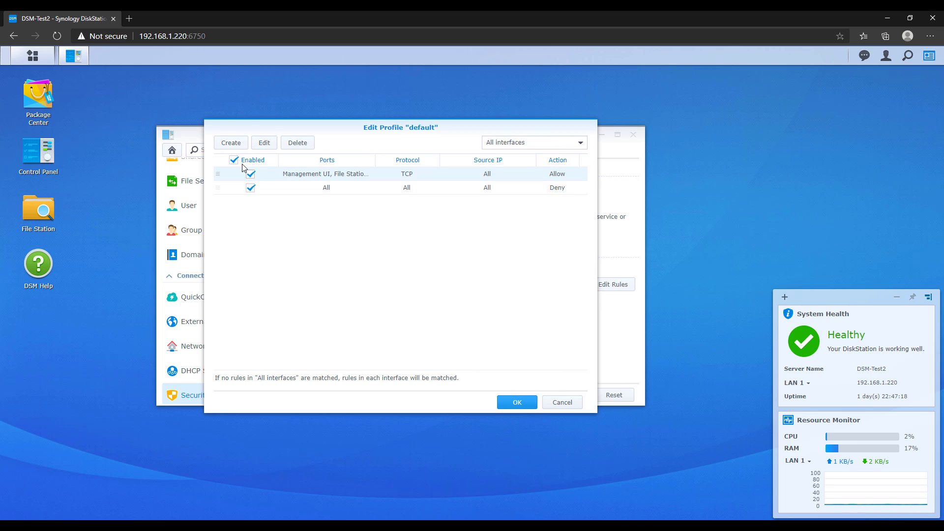
# Create an allow rule for the built-in rsync application and move it above the deny-all rule.
pyautogui.click(234, 151)
pyautogui.click(377, 203)
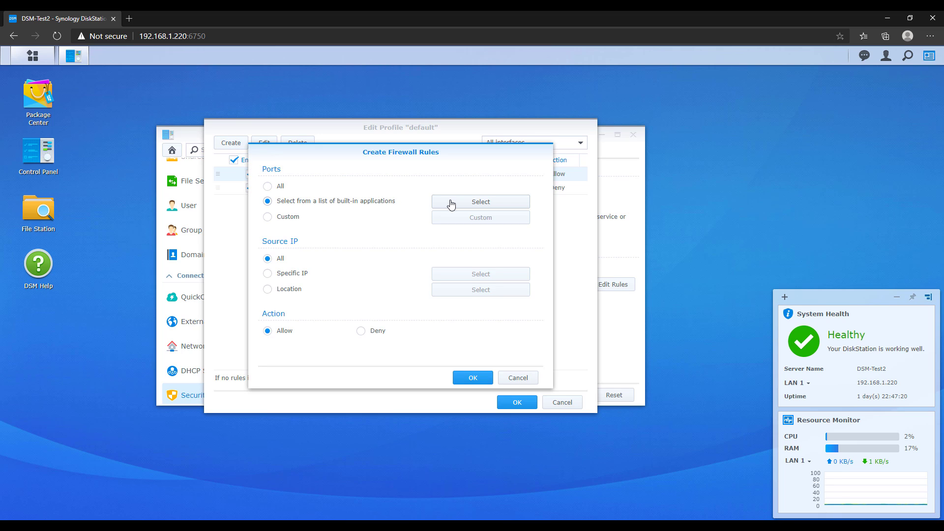
pyautogui.click(457, 204)
pyautogui.click(282, 212)
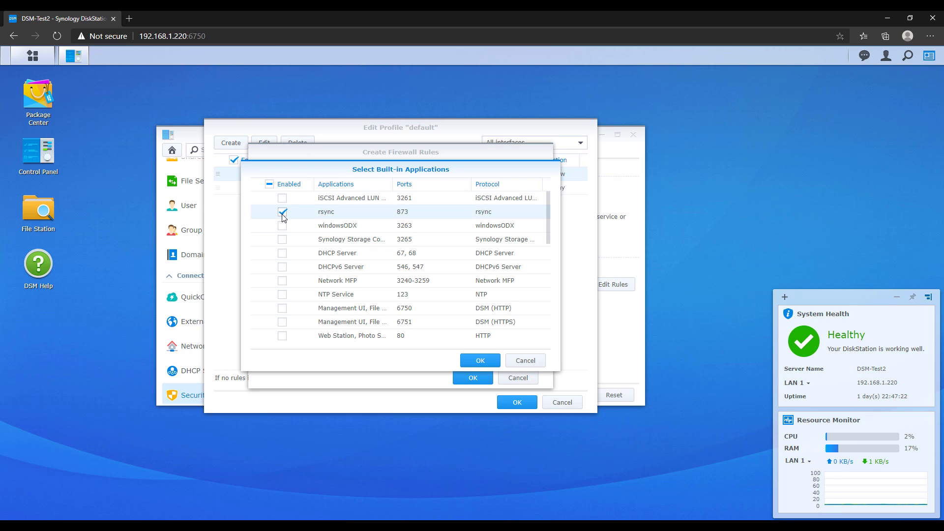
pyautogui.click(480, 360)
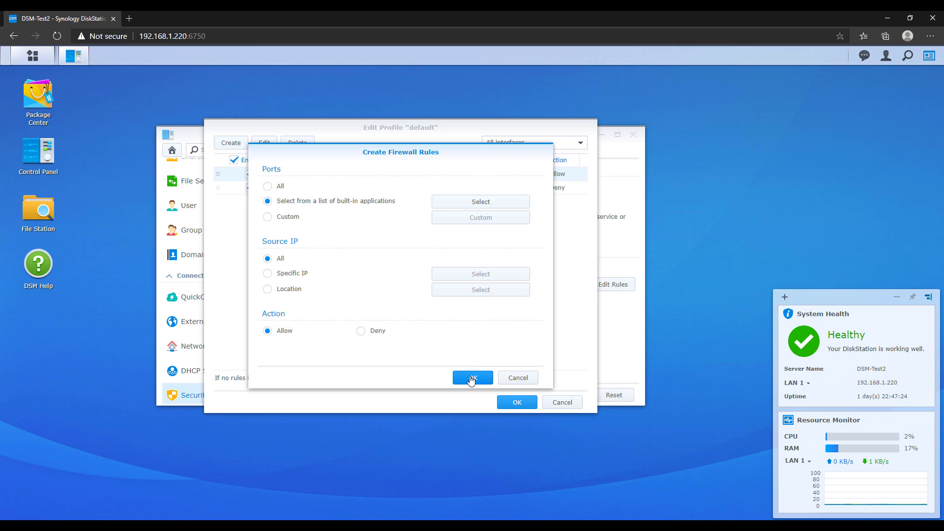
pyautogui.click(473, 378)
pyautogui.moveTo(317, 206)
pyautogui.mouseDown()
pyautogui.moveTo(328, 207)
pyautogui.moveTo(323, 189)
pyautogui.mouseUp()
# Start a new firewall rule and look through the built-in applications it can cover.
pyautogui.click(235, 144)
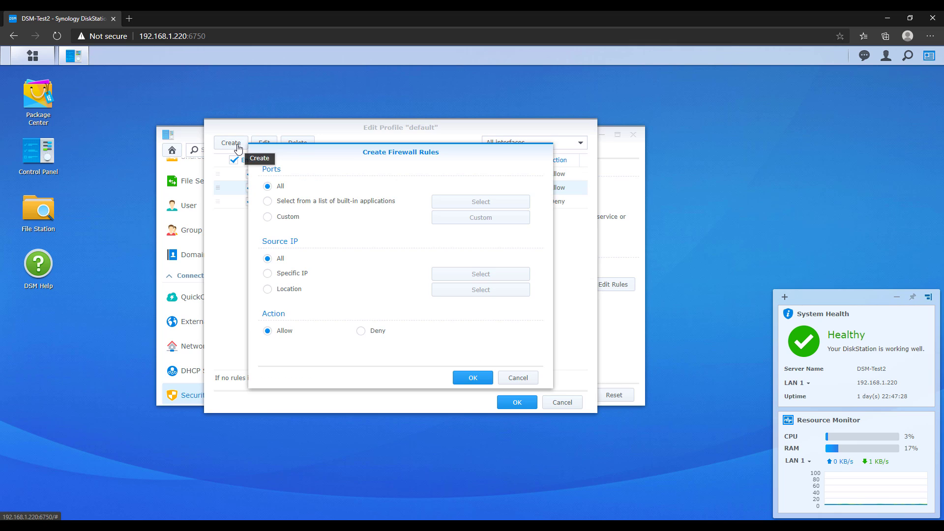
pyautogui.click(349, 202)
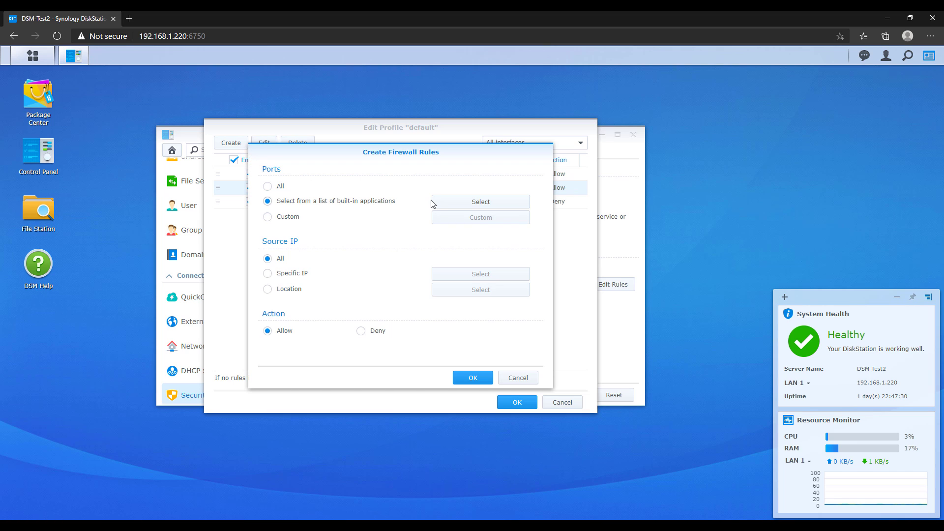
pyautogui.click(433, 203)
pyautogui.scroll(-2, 351, 239)
pyautogui.scroll(-5, 351, 238)
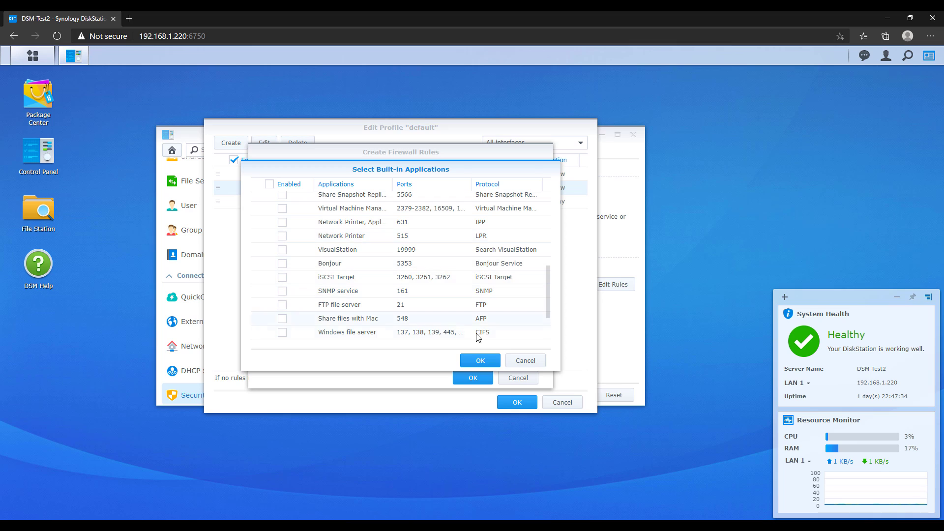
pyautogui.click(524, 360)
# Try custom TCP destination port 5000 for the new rule, and discard the rule.
pyautogui.click(289, 216)
pyautogui.click(462, 218)
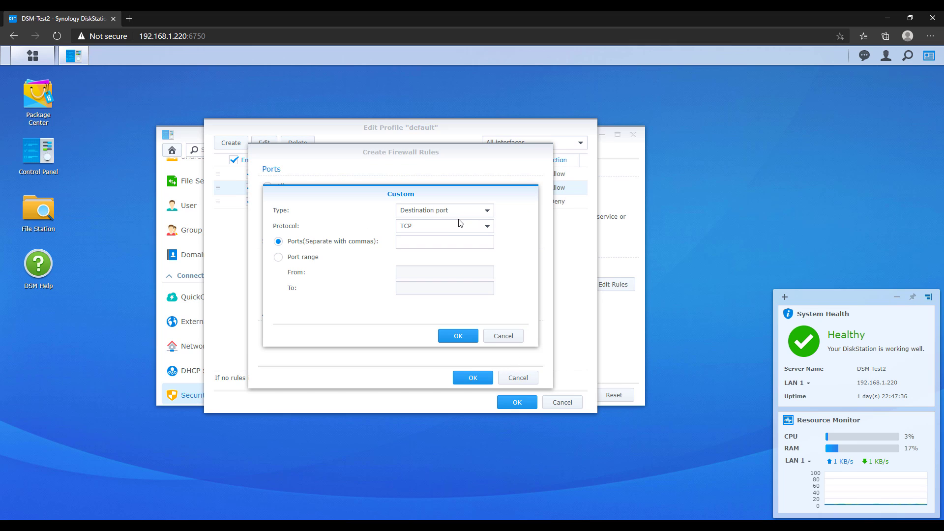
pyautogui.click(430, 241)
pyautogui.write('5000')
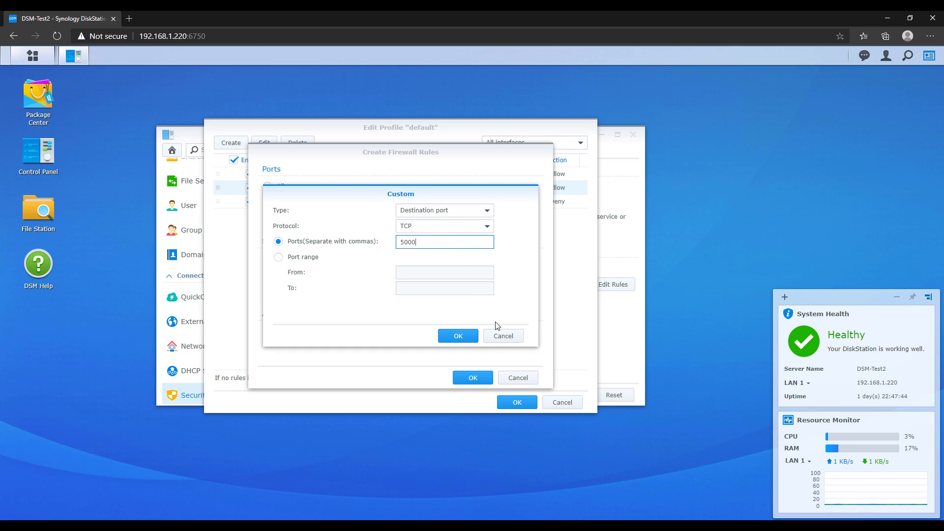
pyautogui.click(503, 336)
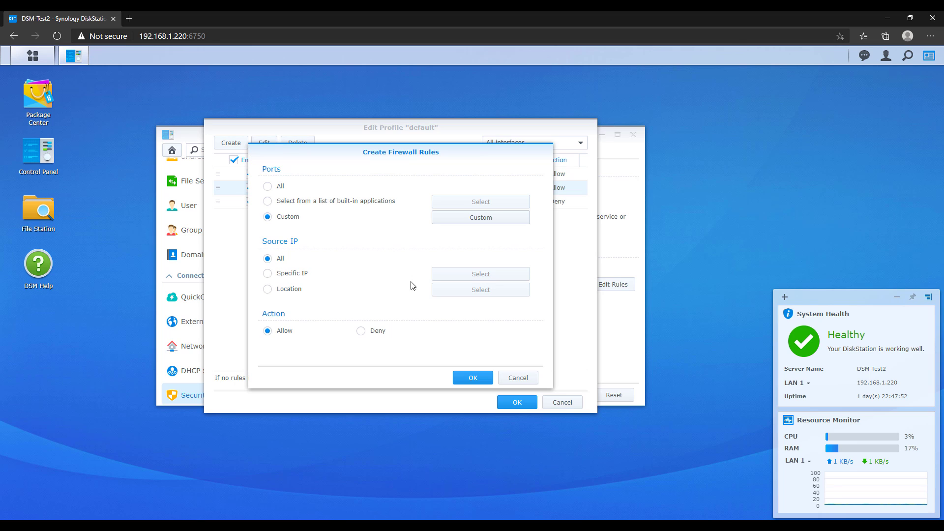
pyautogui.click(511, 379)
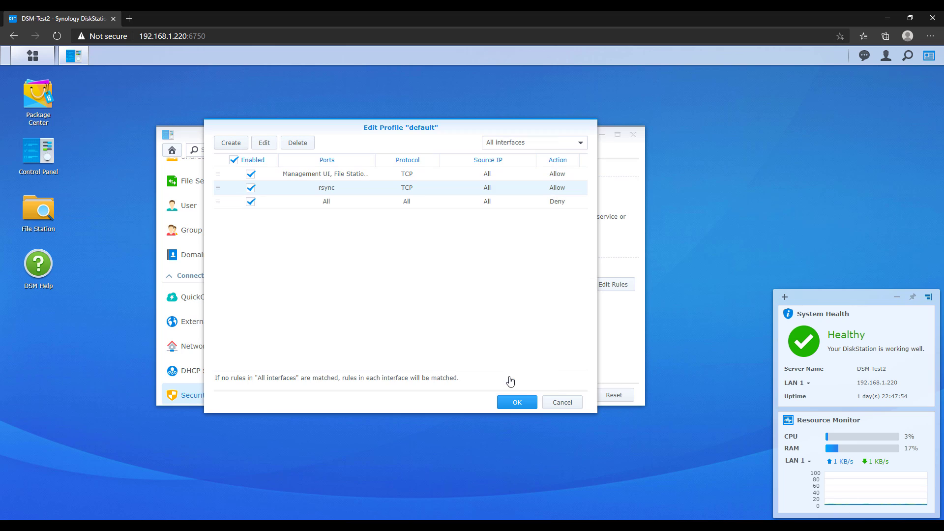
# Edit the rsync rule and enter the single host 192.168.1.5 as its specific source IP, copying the address.
pyautogui.click(268, 143)
pyautogui.click(298, 273)
pyautogui.click(478, 274)
pyautogui.click(421, 220)
pyautogui.write('192.168.')
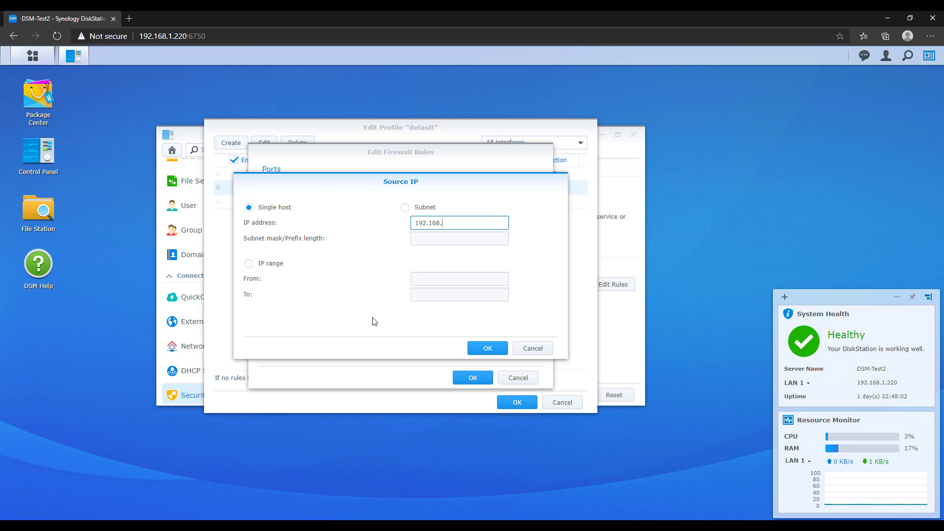
pyautogui.write('1.5')
pyautogui.click(365, 334)
pyautogui.moveTo(455, 224); pyautogui.dragTo(390, 226)
pyautogui.hotkey('ctrl', 'c')
# Switch the rsync rule's source to the subnet 192.168.1.0 with mask 255.255.255.0.
pyautogui.click(405, 208)
pyautogui.click(464, 223)
pyautogui.write('0')
pyautogui.click(454, 239)
pyautogui.write('255.255.255.0')
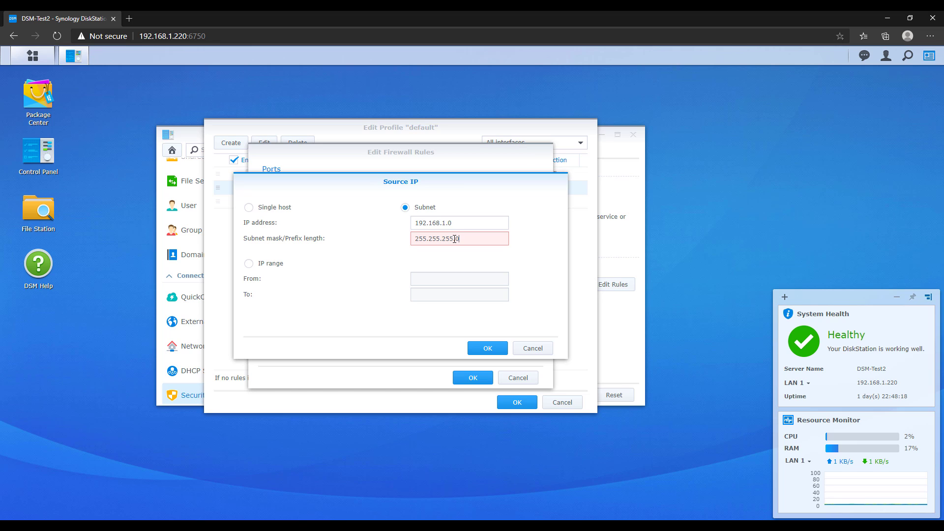
pyautogui.click(480, 260)
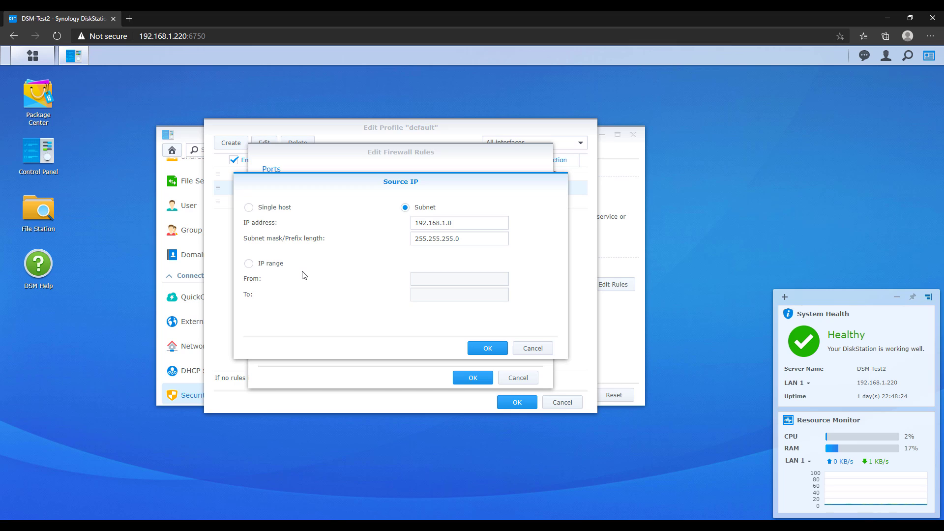
# Set the rsync rule's source to the IP range 192.168.1.5 to 192.168.1.10.
pyautogui.click(276, 264)
pyautogui.click(426, 279)
pyautogui.hotkey('ctrl', 'v')
pyautogui.click(432, 294)
pyautogui.hotkey('ctrl', 'v')
pyautogui.write('10')
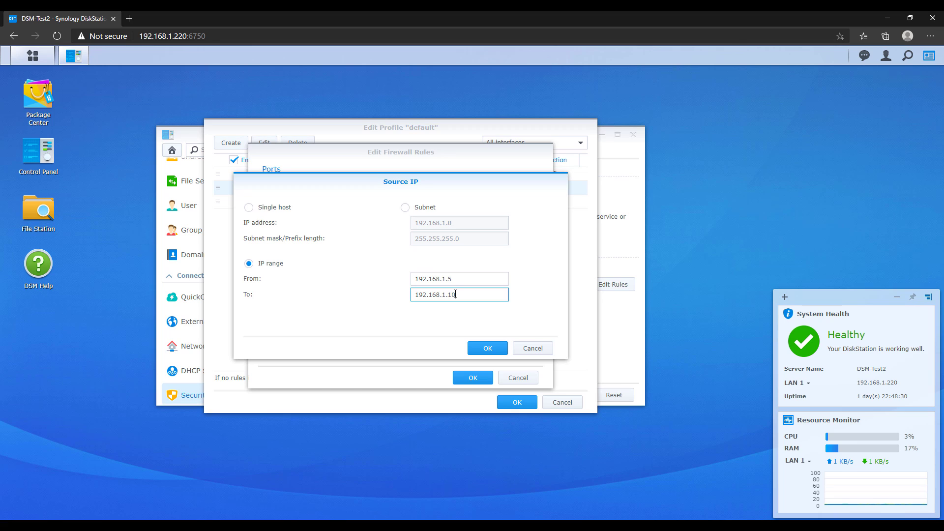
pyautogui.click(447, 322)
pyautogui.click(483, 347)
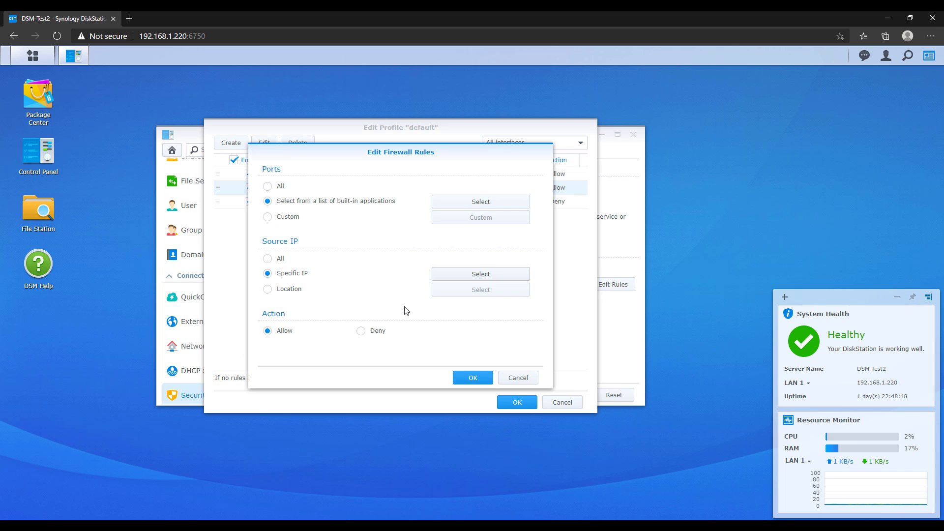
# Try United States of America (USA) as the rsync rule's source location, and save the rule with all source IPs allowed.
pyautogui.click(298, 290)
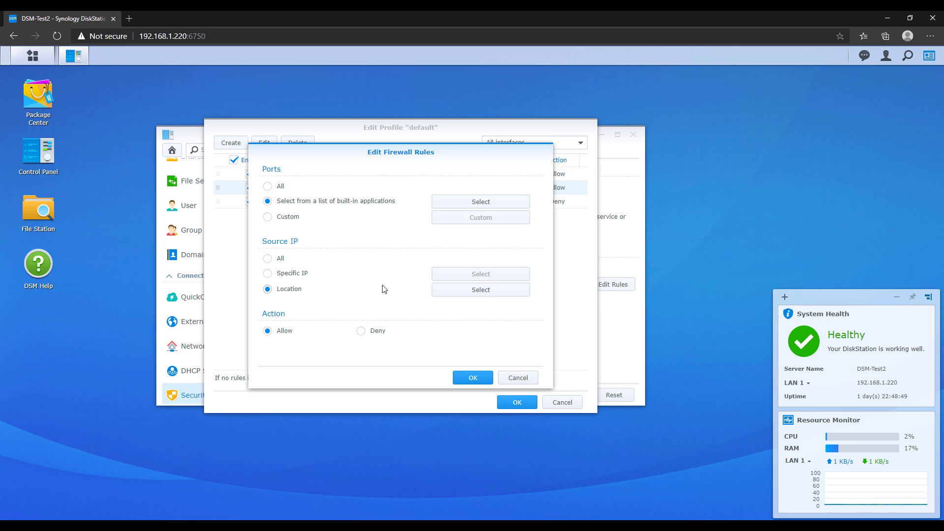
pyautogui.click(468, 290)
pyautogui.click(486, 185)
pyautogui.write('us')
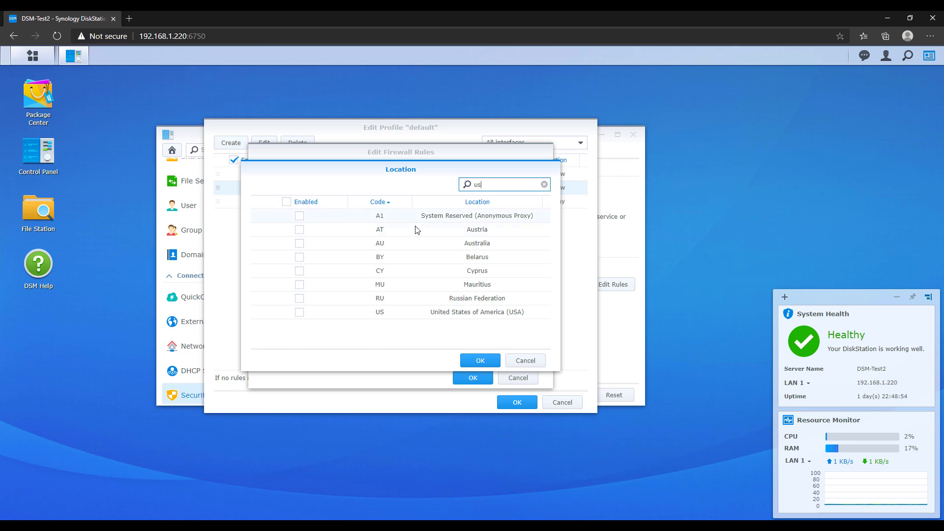
pyautogui.click(300, 313)
pyautogui.click(300, 313)
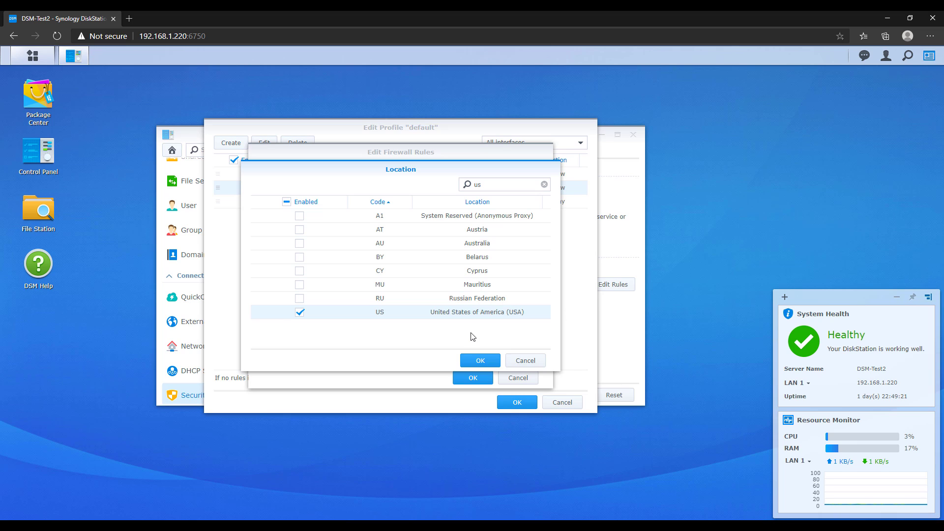
pyautogui.click(480, 361)
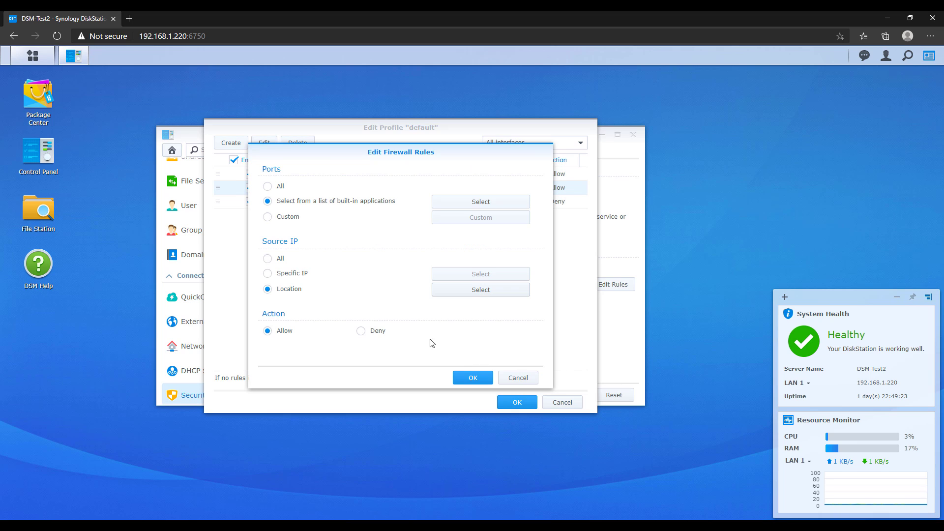
pyautogui.click(284, 261)
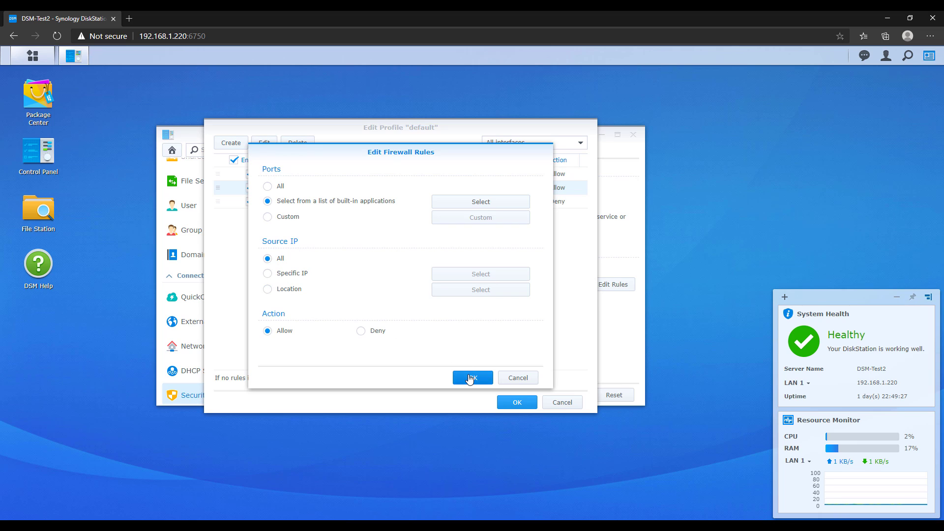
pyautogui.click(468, 378)
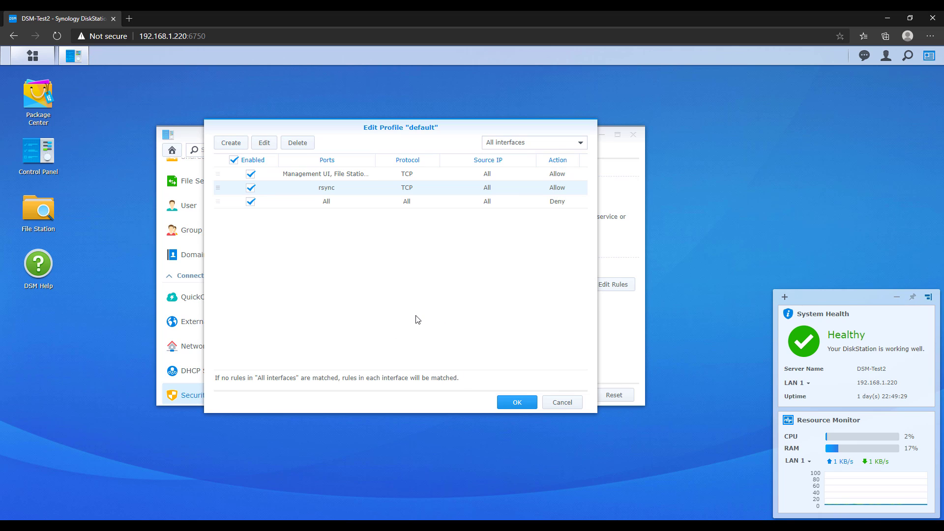
# Create an allow rule for the built-in Web Station, Photo Station application on port 80 and move it above the deny-all rule.
pyautogui.click(231, 143)
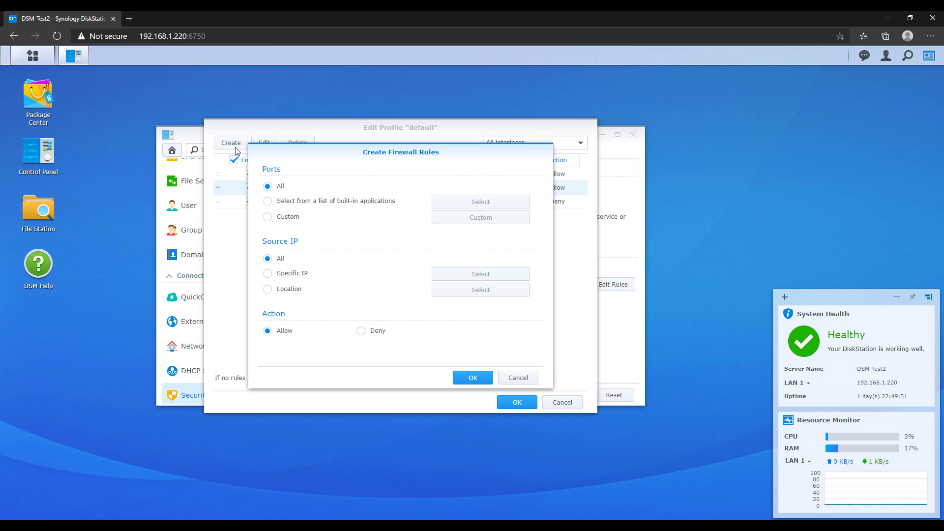
pyautogui.click(355, 202)
pyautogui.click(457, 207)
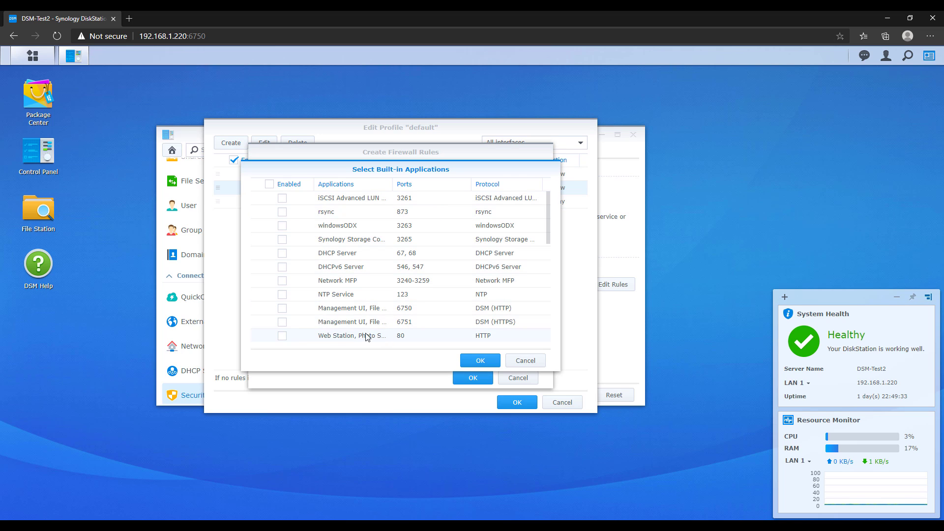
pyautogui.click(282, 335)
pyautogui.click(467, 362)
pyautogui.click(473, 378)
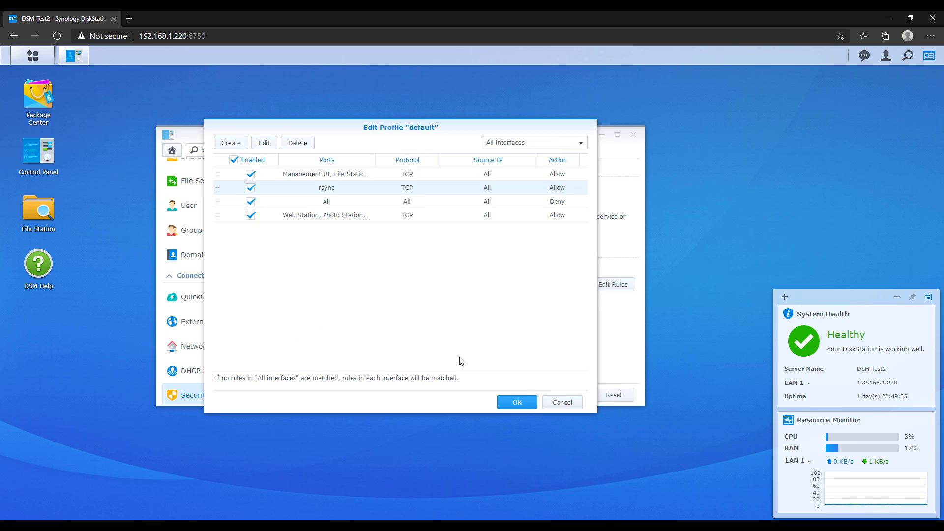
pyautogui.click(325, 216)
pyautogui.moveTo(325, 219); pyautogui.dragTo(337, 222)
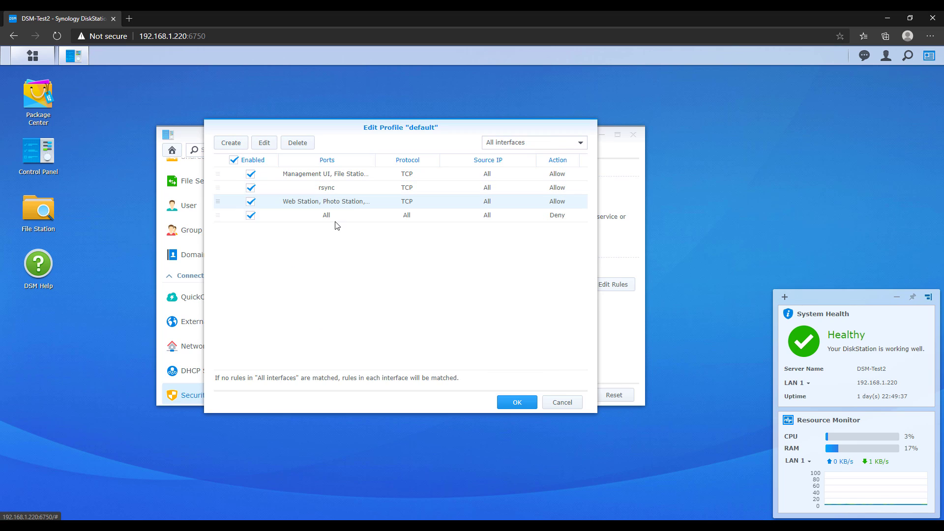
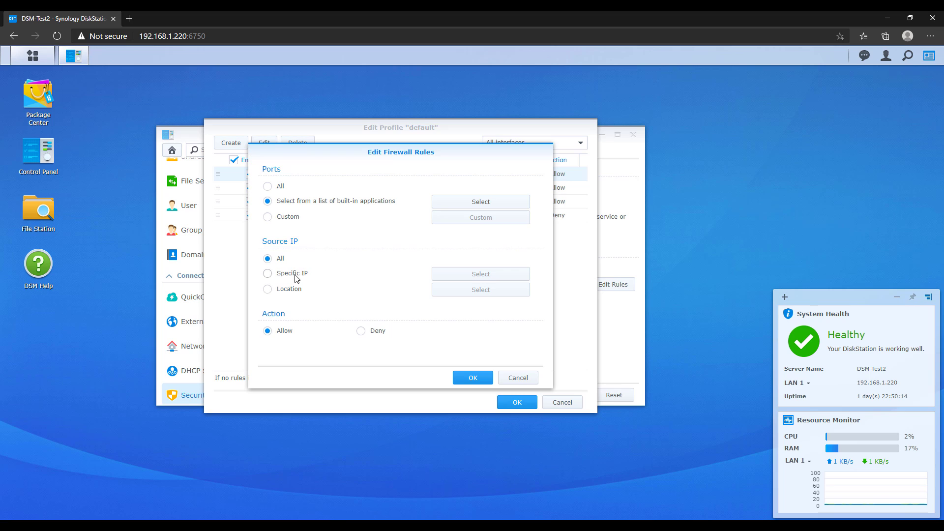
# Restrict the Management UI rule's source to the subnet 192.168.1.0 with mask 255.255.255.0.
pyautogui.click(294, 275)
pyautogui.click(449, 275)
pyautogui.click(405, 207)
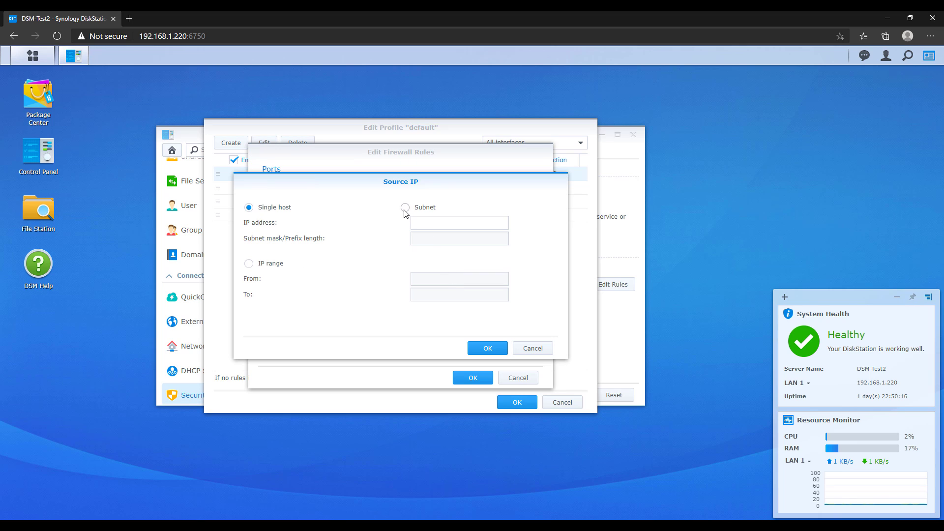
pyautogui.click(423, 220)
pyautogui.write('192.168.1.0')
pyautogui.press('Tab')
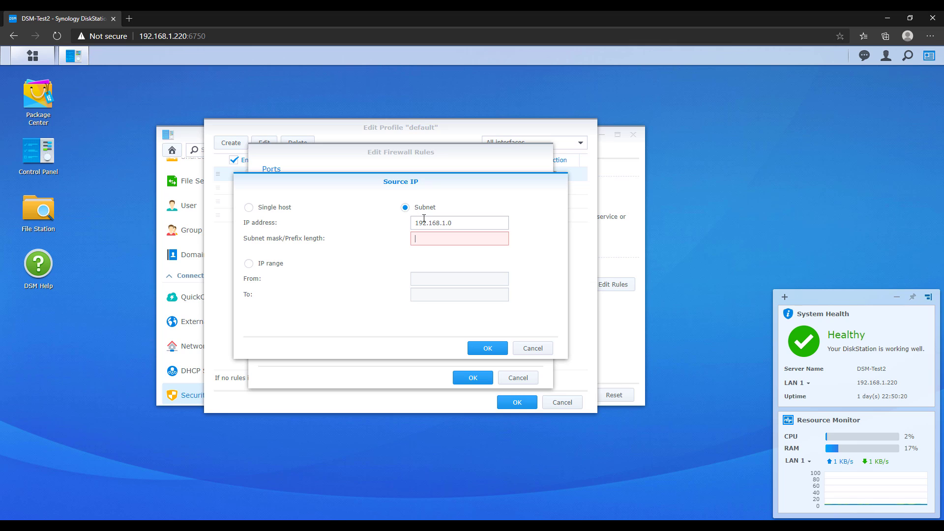
pyautogui.write('255.255.255.0')
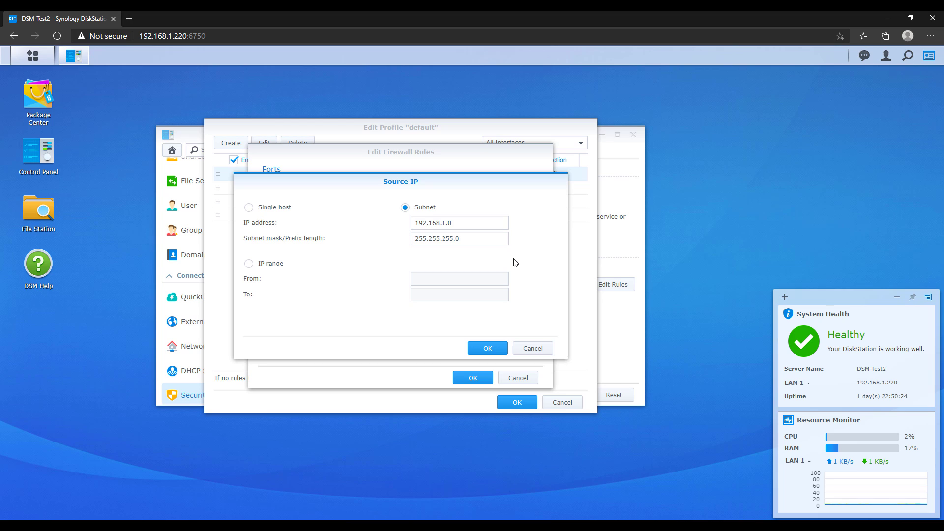
pyautogui.click(489, 348)
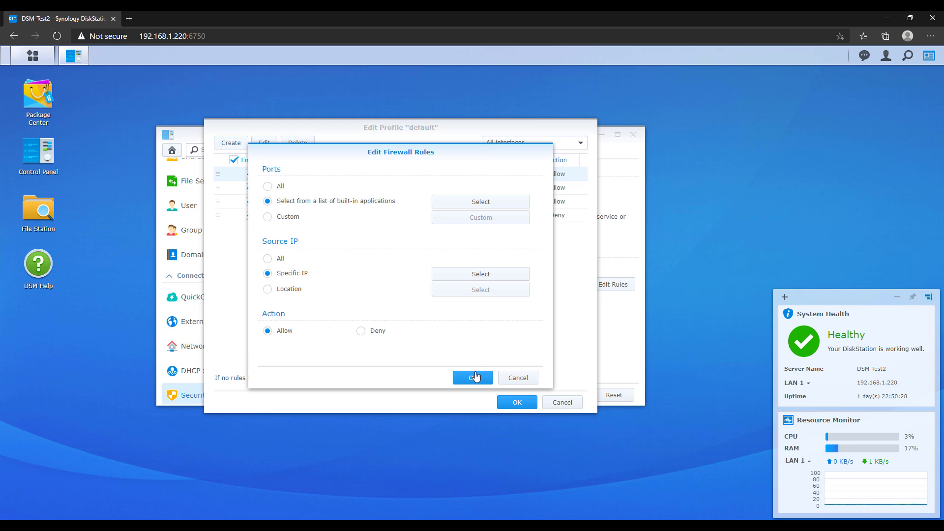
pyautogui.click(474, 377)
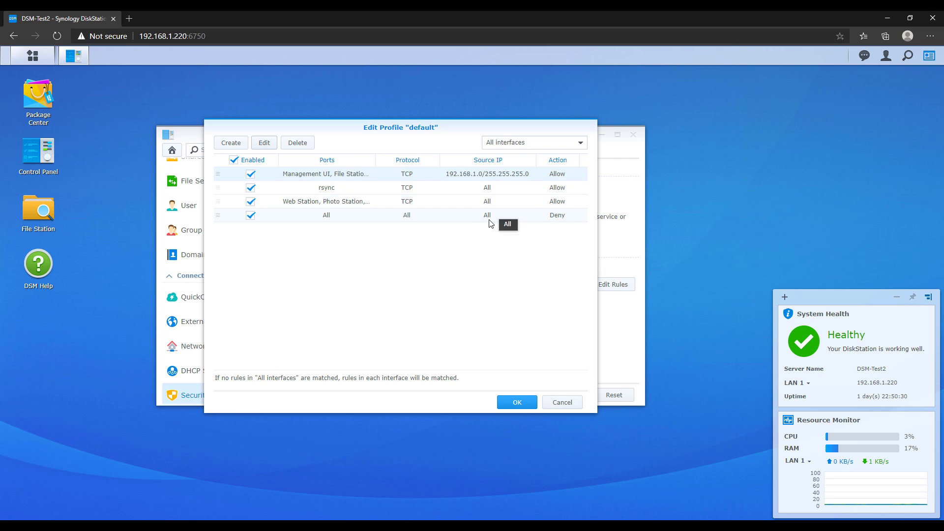
# Set the Management UI rule's source IP back to All.
pyautogui.click(268, 146)
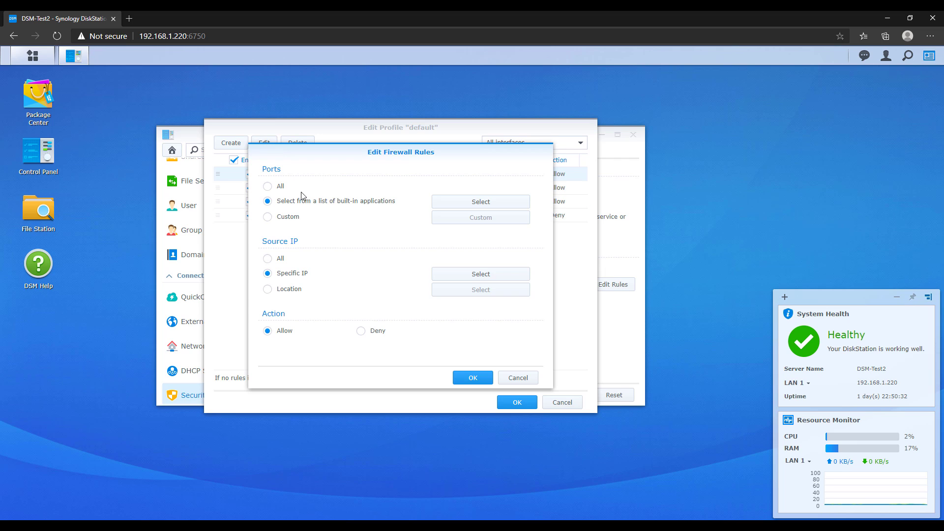
pyautogui.click(285, 258)
pyautogui.click(484, 377)
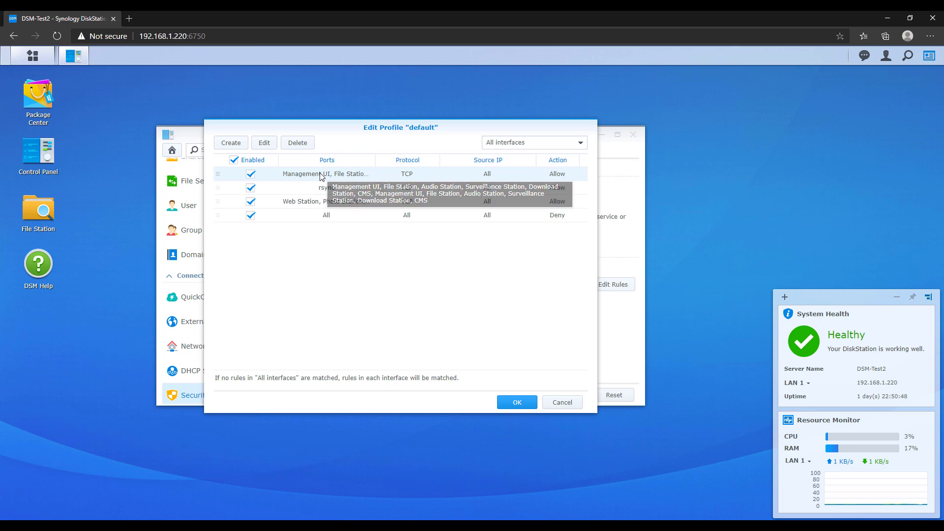
# Restrict the Management UI rule's source to the IP range 192.168.1.5 to 192.168.1.15.
pyautogui.click(271, 143)
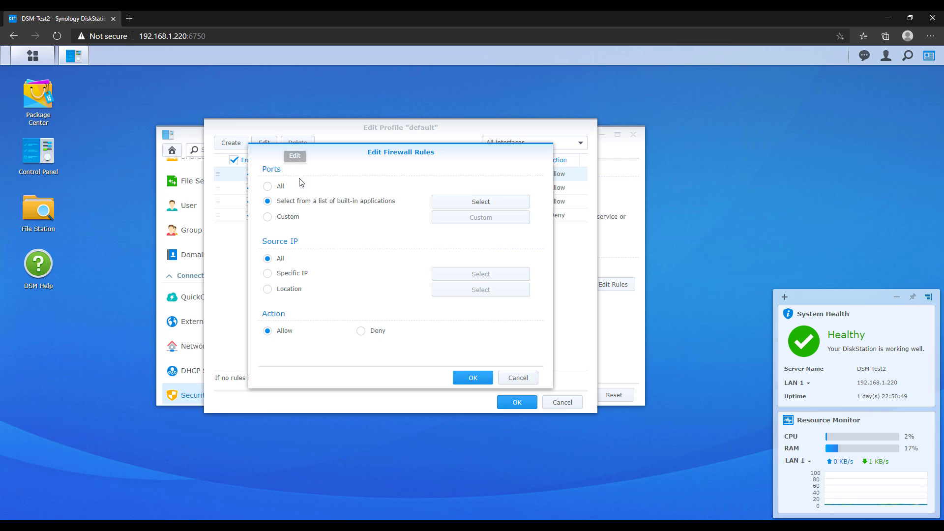
pyautogui.click(305, 273)
pyautogui.click(468, 279)
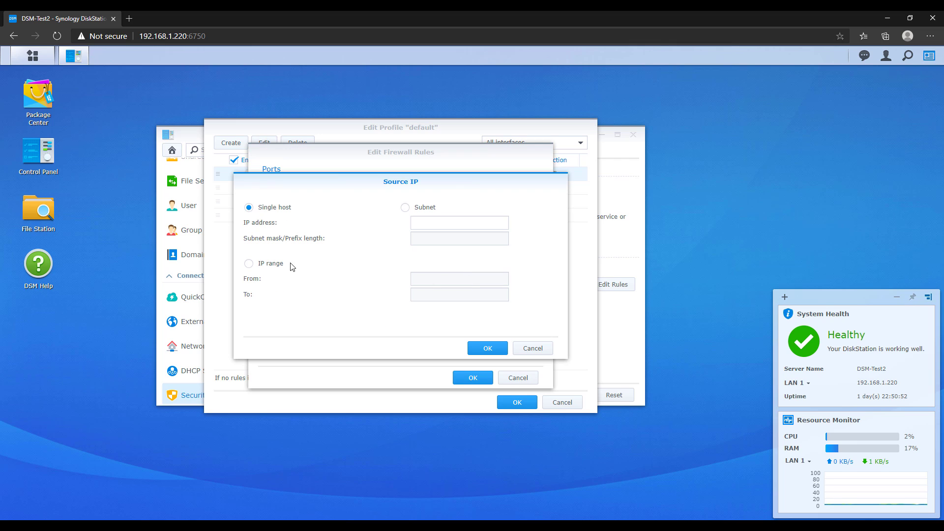
pyautogui.click(289, 264)
pyautogui.click(420, 279)
pyautogui.write('192.168.1.5')
pyautogui.click(451, 294)
pyautogui.write('192.168.1.5')
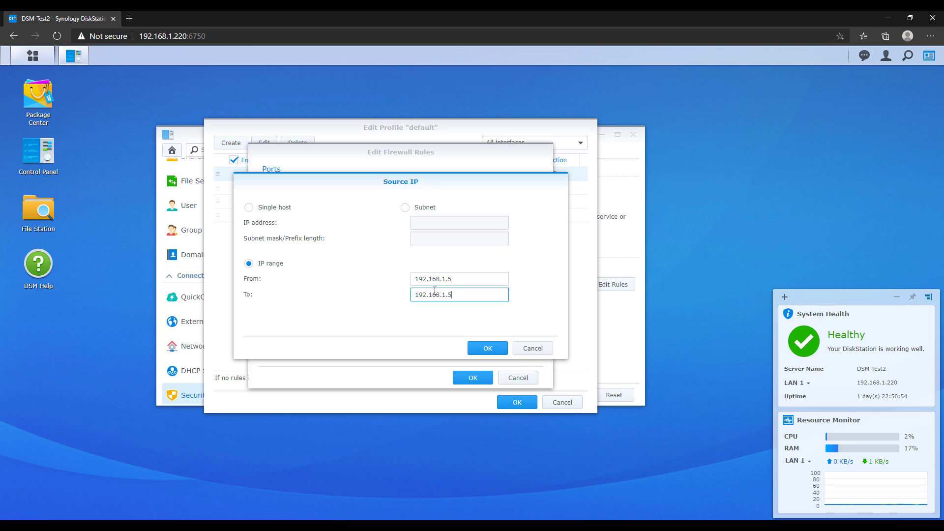
pyautogui.click(449, 294)
pyautogui.write('1')
pyautogui.click(453, 322)
pyautogui.click(489, 349)
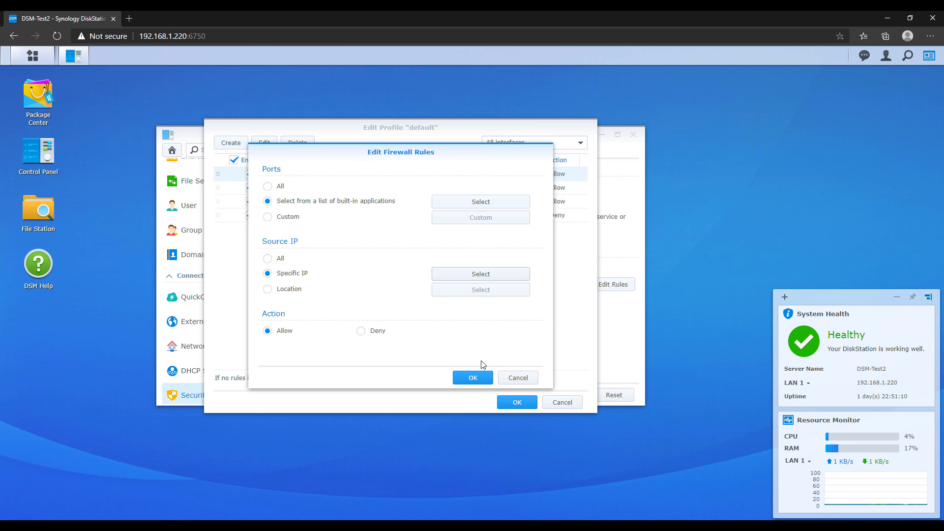
pyautogui.click(473, 377)
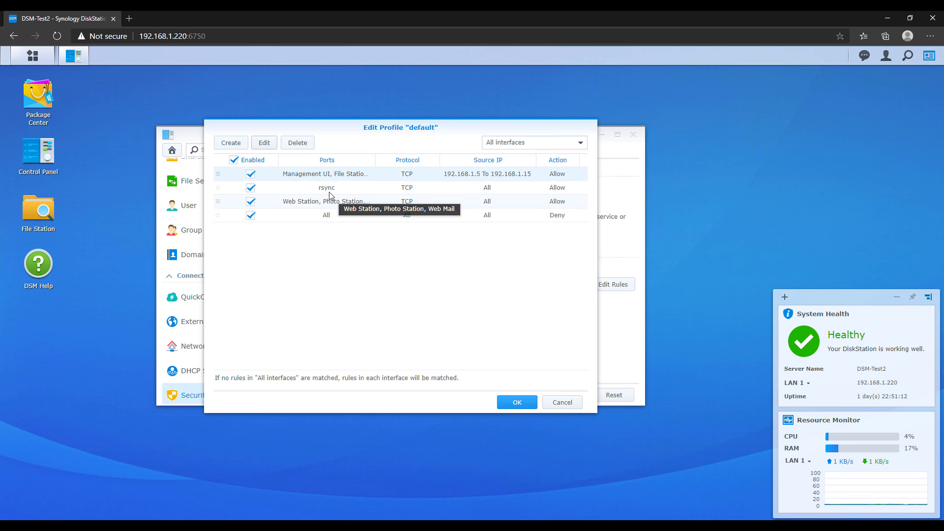
# Restrict the rsync rule's source to the IP range 192.168.1.5 to 192.168.1.15.
pyautogui.click(265, 143)
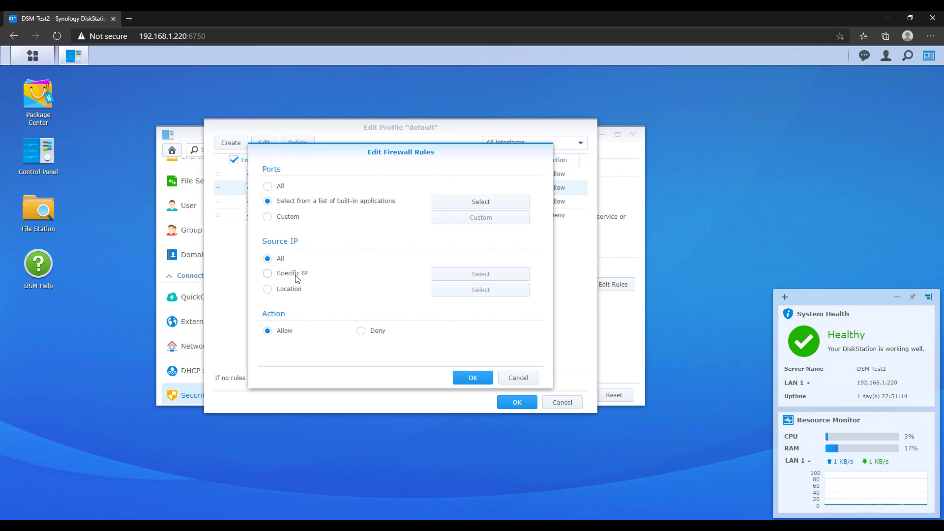
pyautogui.click(463, 274)
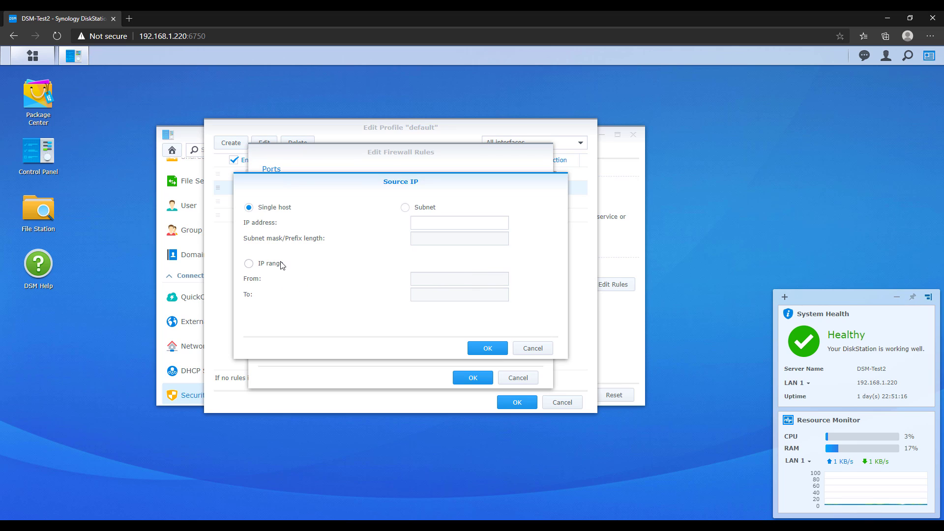
pyautogui.click(276, 263)
pyautogui.click(440, 279)
pyautogui.write('192.168.1.5')
pyautogui.click(442, 294)
pyautogui.write('192.168.1.15')
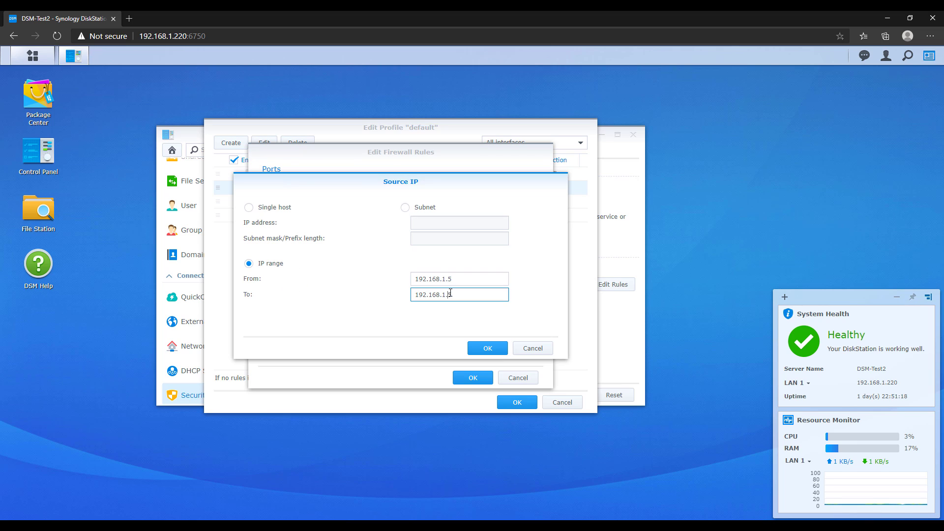
pyautogui.click(465, 325)
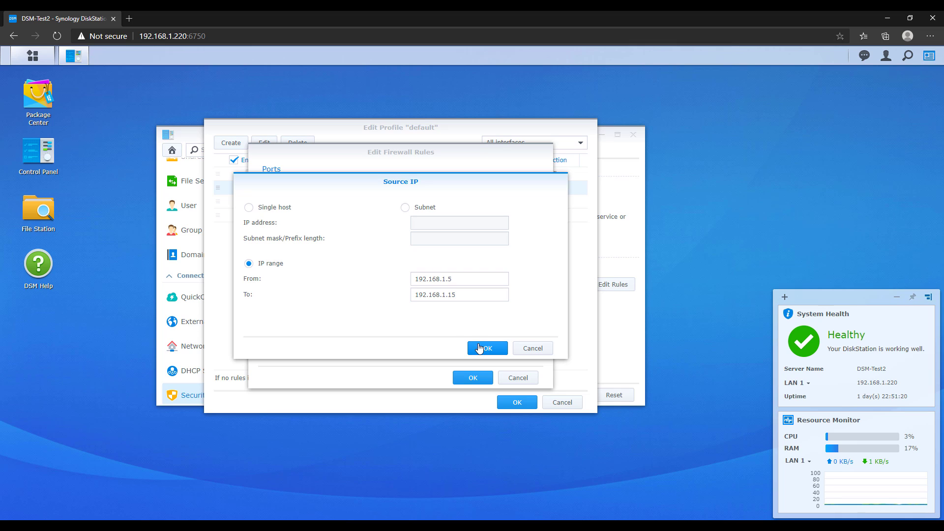
pyautogui.click(479, 349)
pyautogui.click(473, 378)
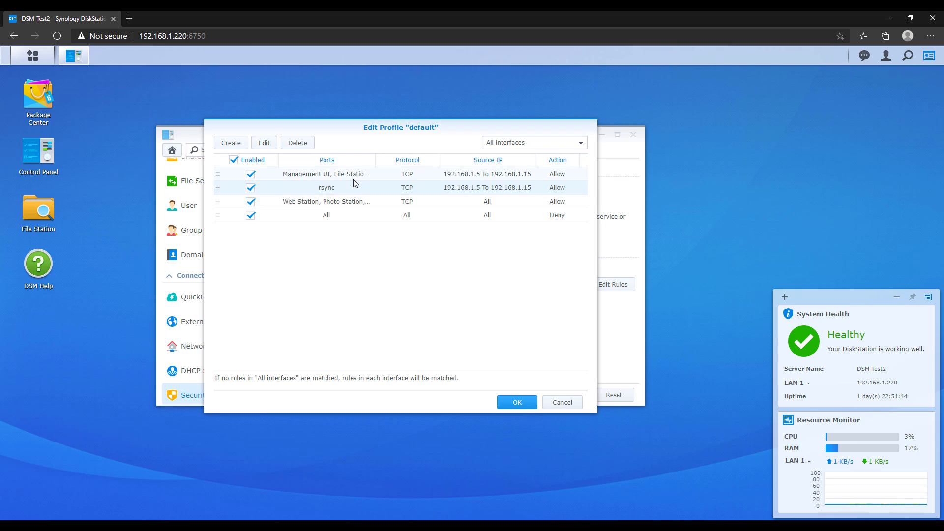
# Change the Management UI rule's source to the location United States of America (USA).
pyautogui.click(265, 144)
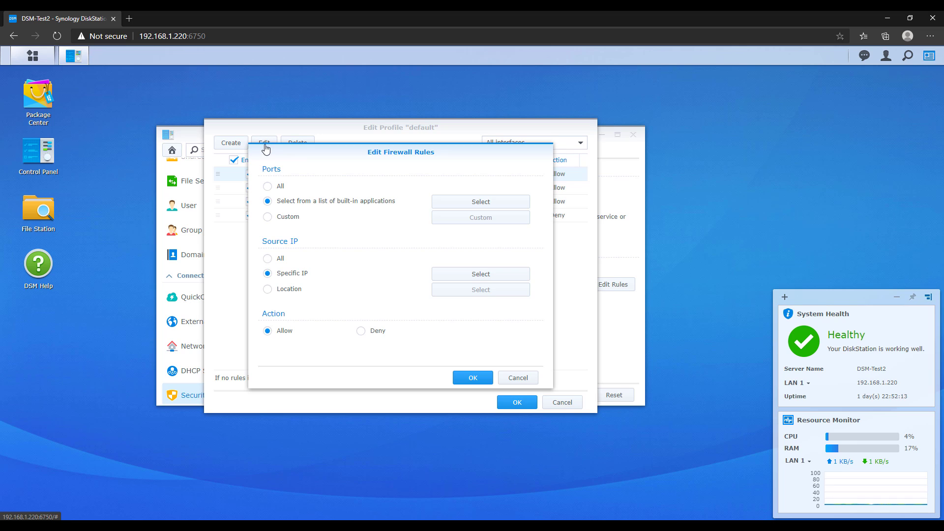
pyautogui.click(295, 289)
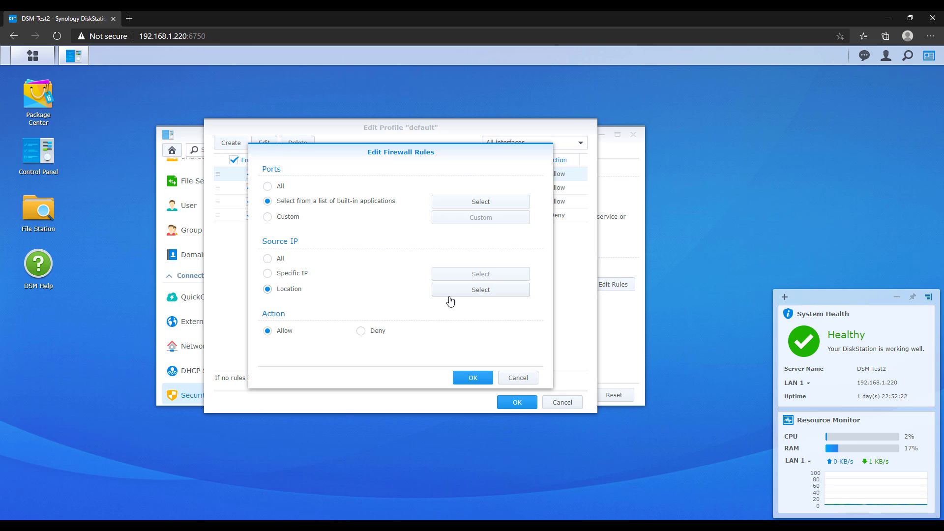
pyautogui.click(466, 300)
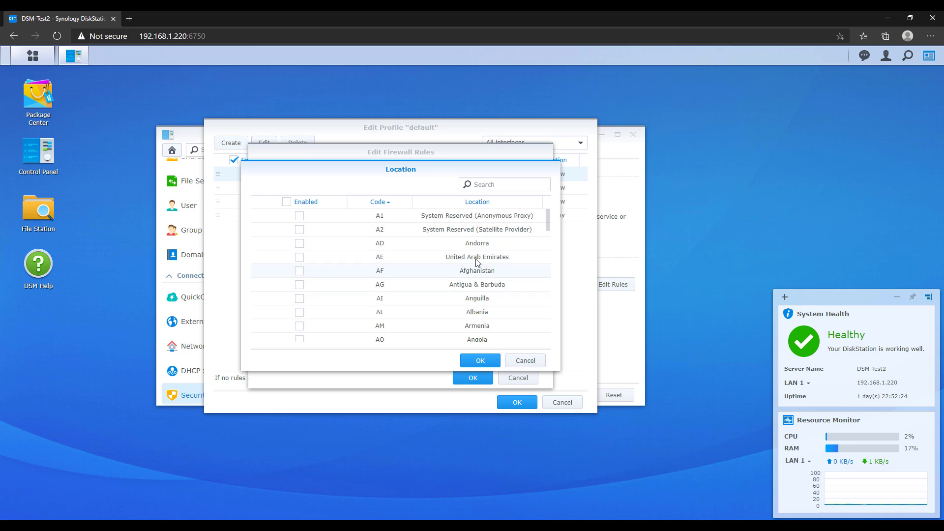
pyautogui.click(498, 189)
pyautogui.write('us')
pyautogui.click(299, 312)
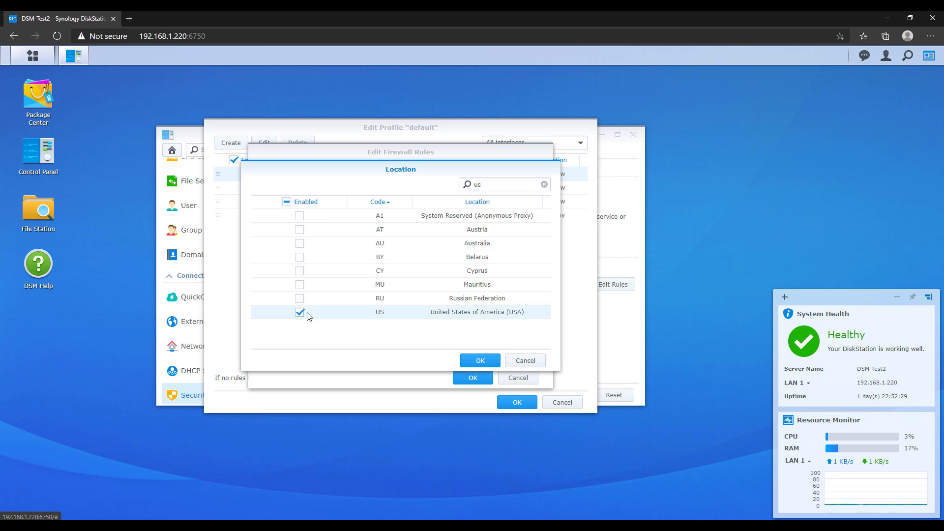
pyautogui.click(480, 361)
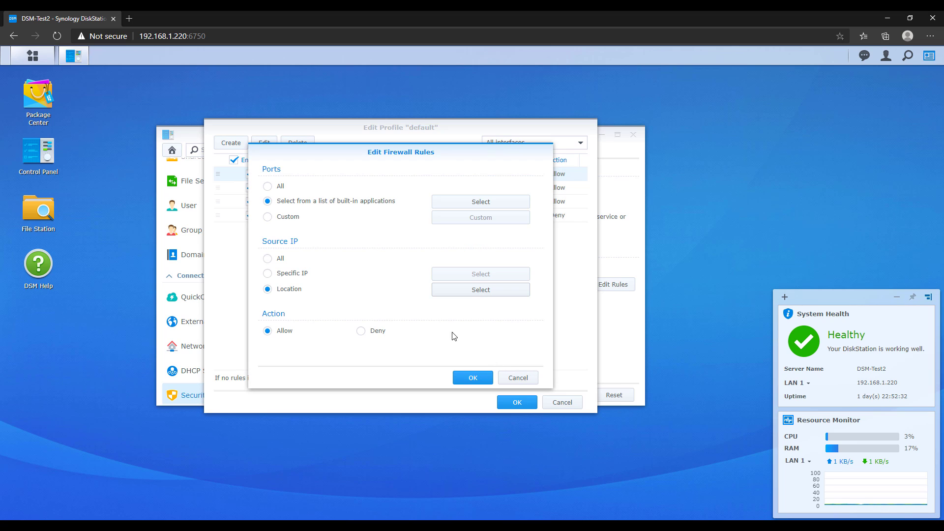
pyautogui.click(475, 377)
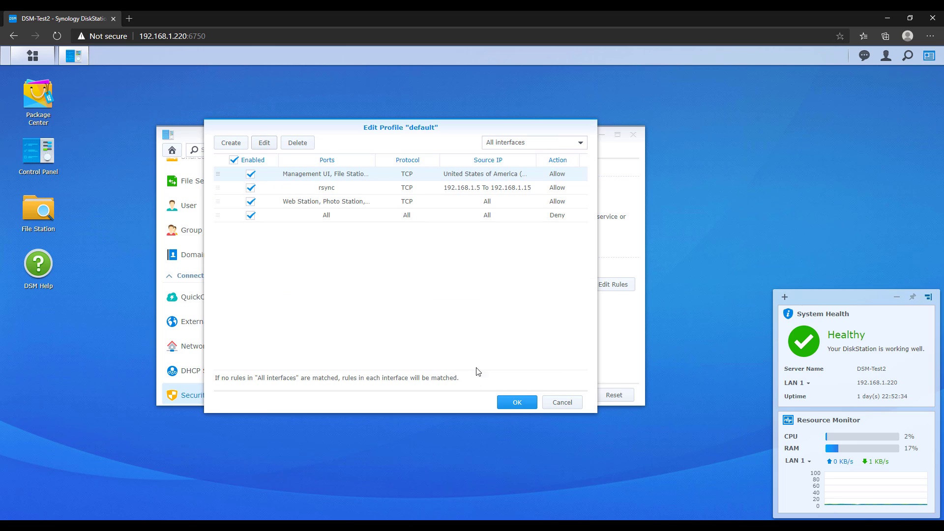